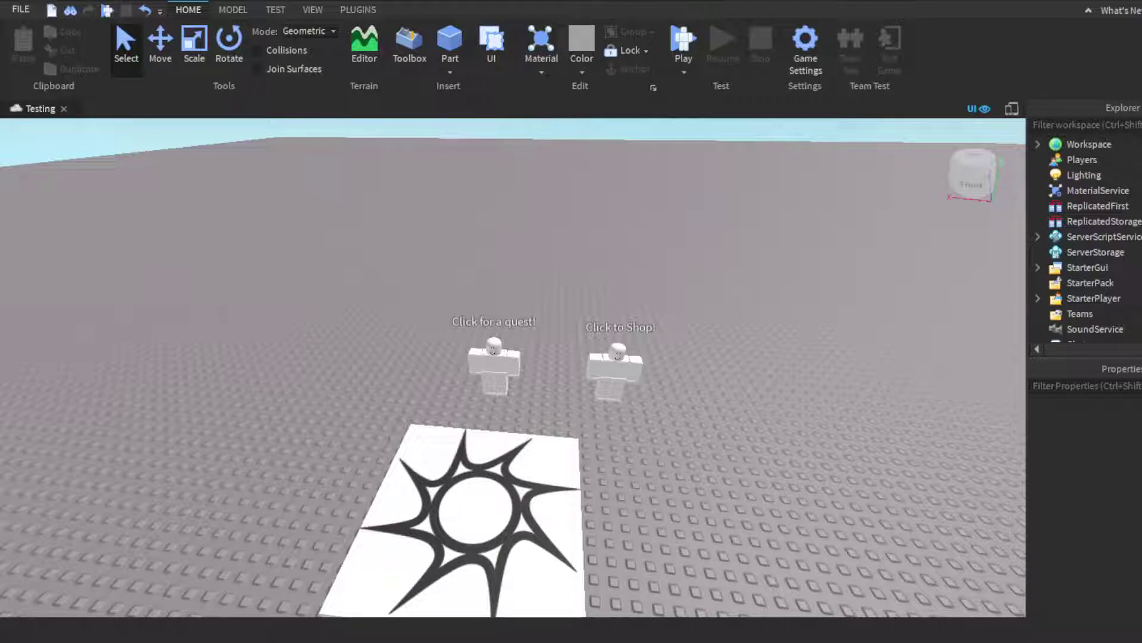
pyautogui.scroll(-2, 1066, 235)
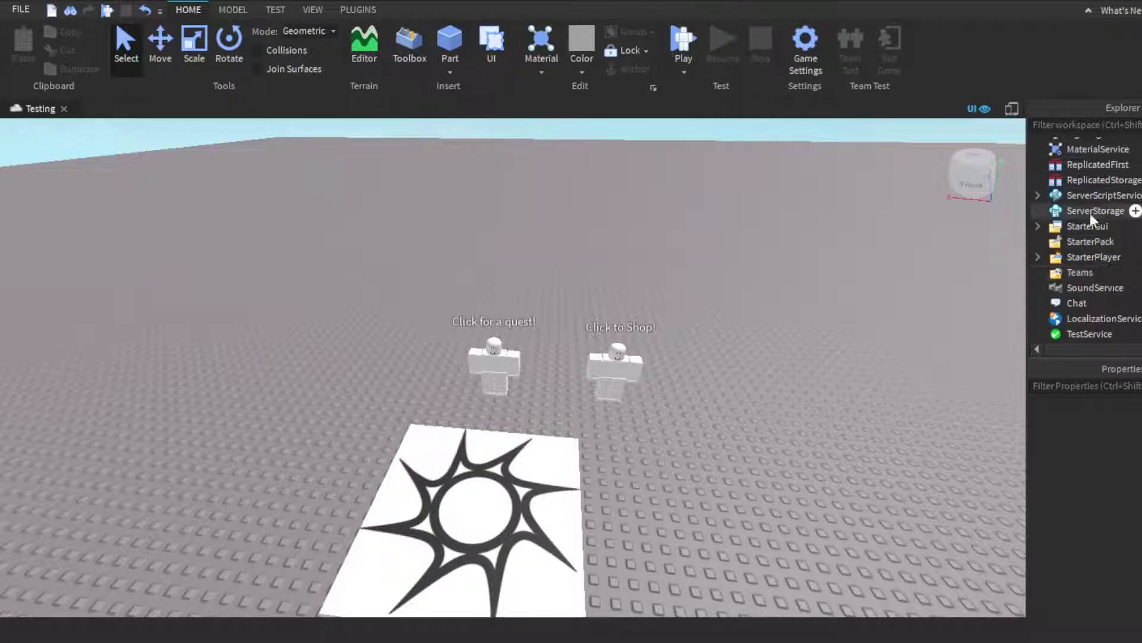
pyautogui.scroll(2, 1092, 238)
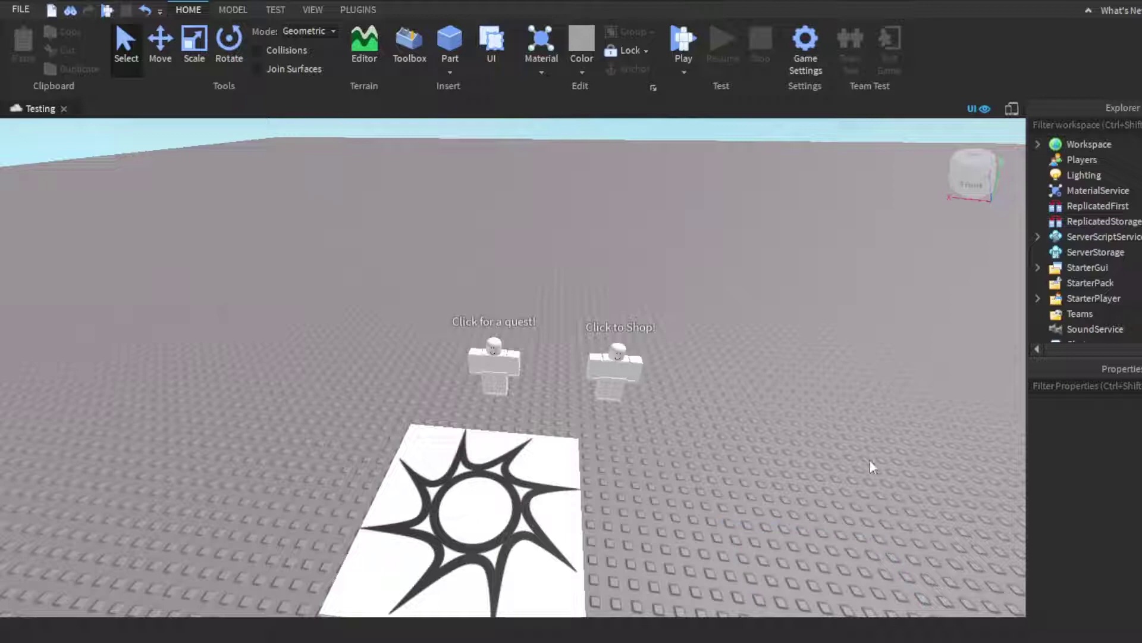
pyautogui.moveTo(752, 381); pyautogui.dragTo(753, 383, button='right')
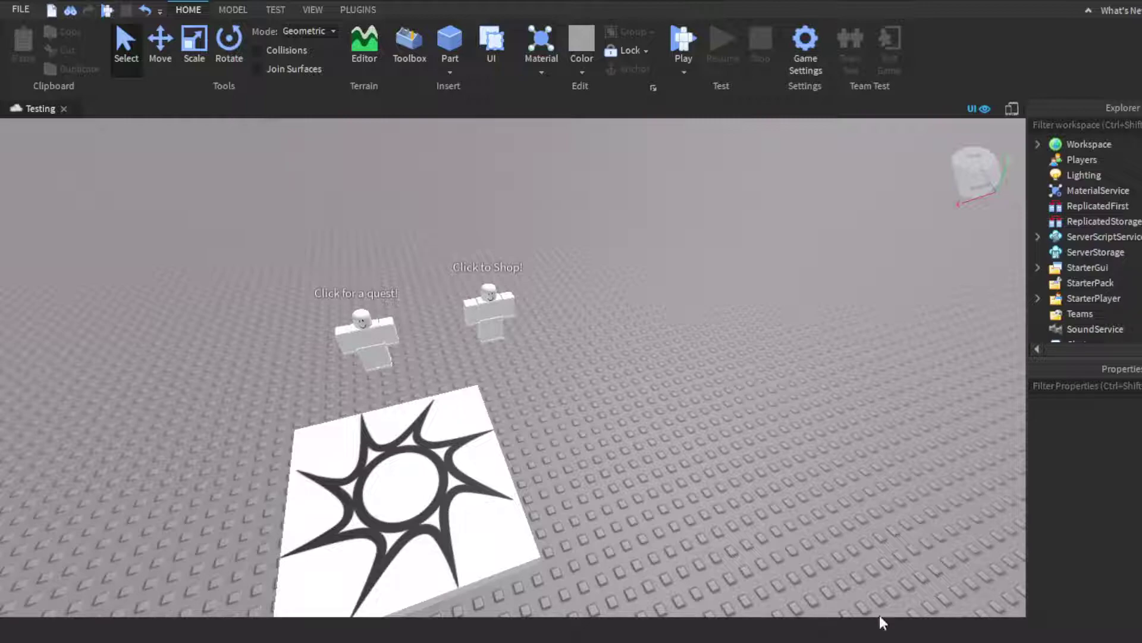
# Expand the Workspace and examine where the Dirt1, Dirt3 and Dirt4 parts lie around the spawn location
pyautogui.click(1038, 144)
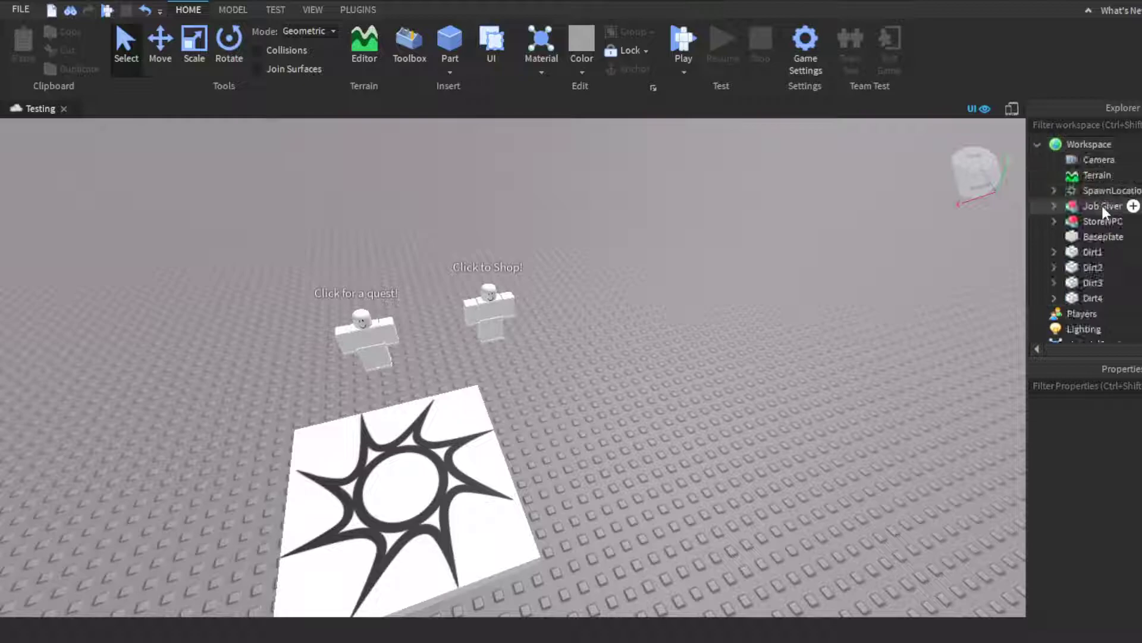
pyautogui.click(1094, 250)
pyautogui.press('f')
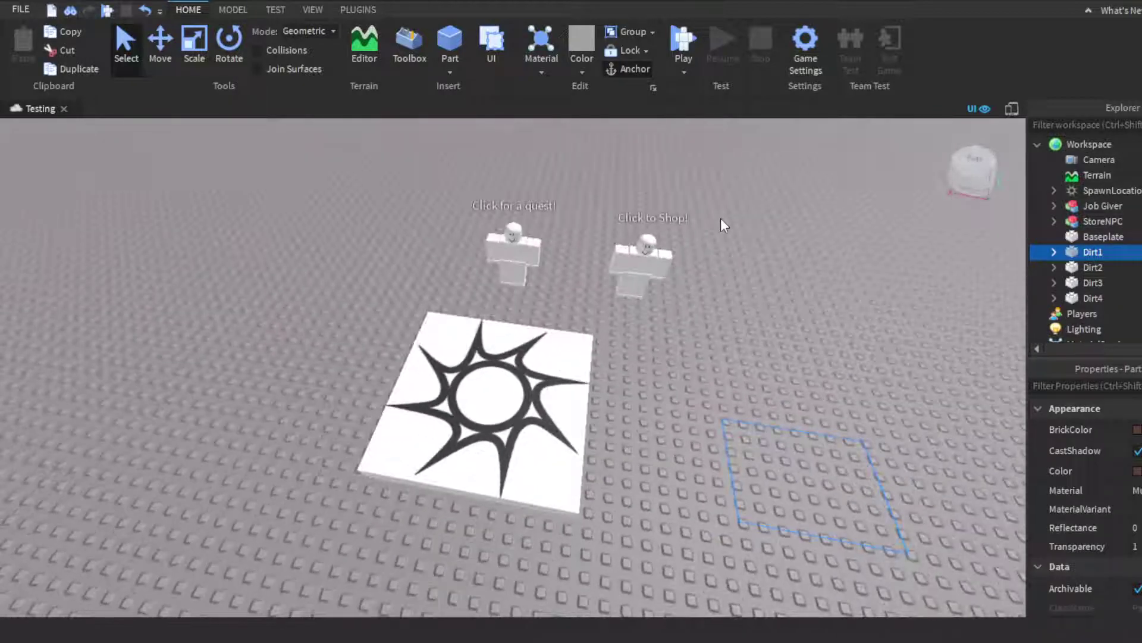
pyautogui.scroll(-5, 720, 217)
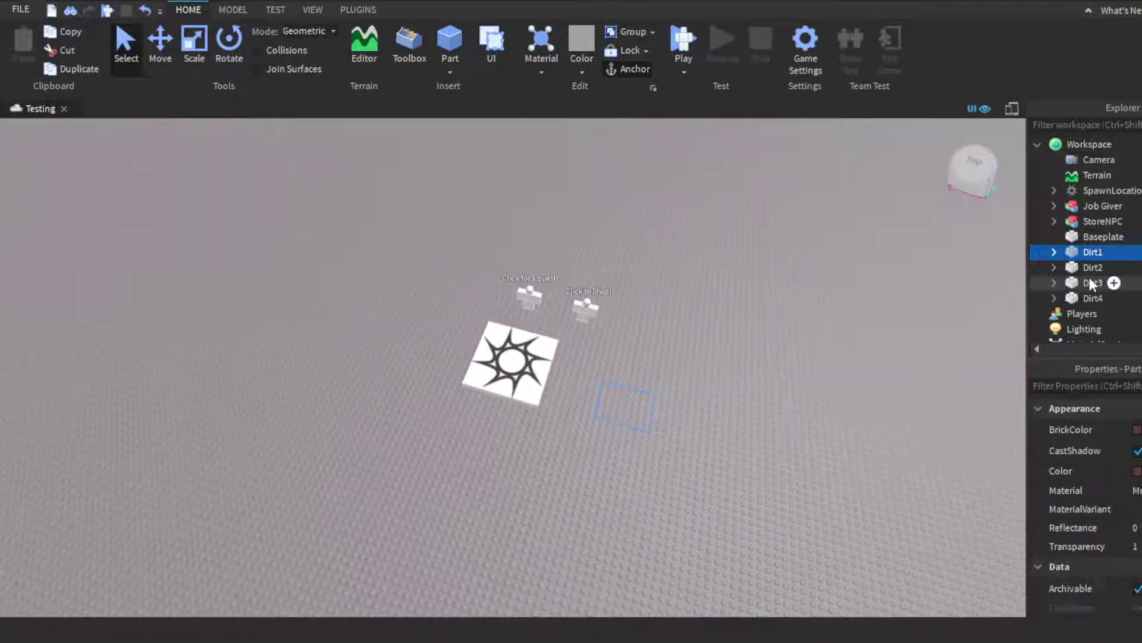
pyautogui.click(1091, 281)
pyautogui.click(1092, 298)
pyautogui.press('f')
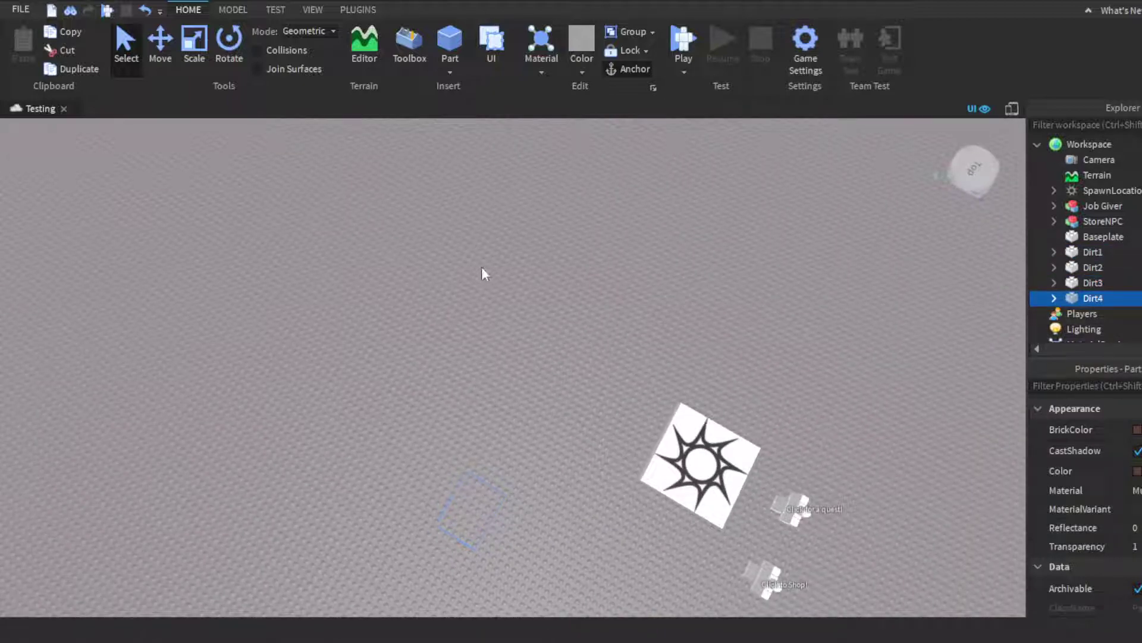
pyautogui.moveTo(541, 377); pyautogui.dragTo(542, 379, button='right')
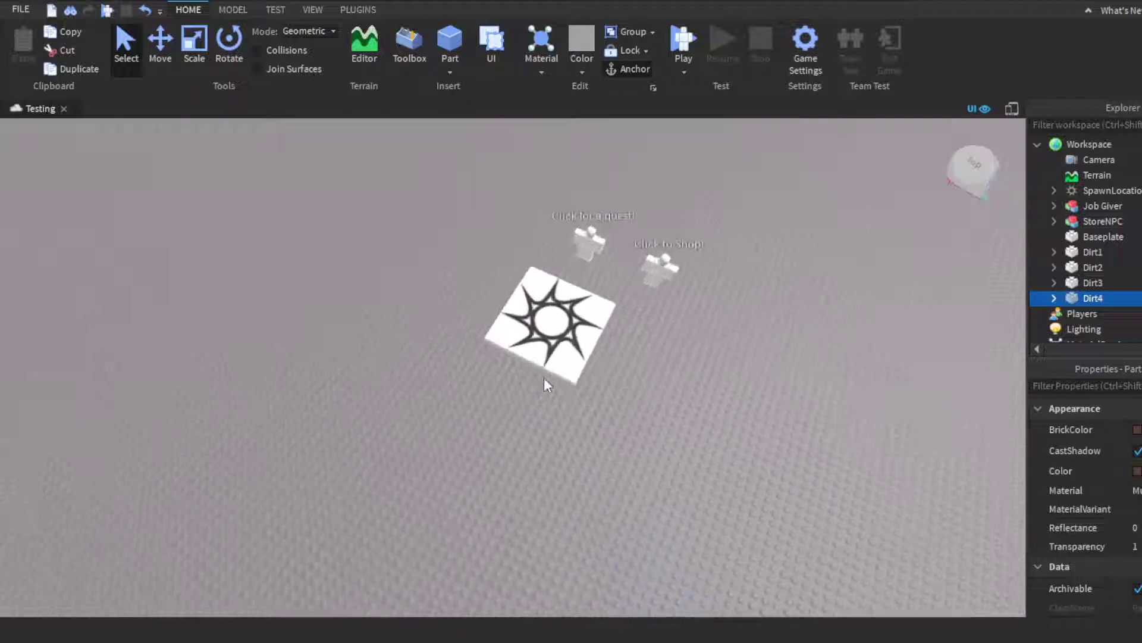
pyautogui.scroll(5, 666, 363)
pyautogui.scroll(3, 718, 349)
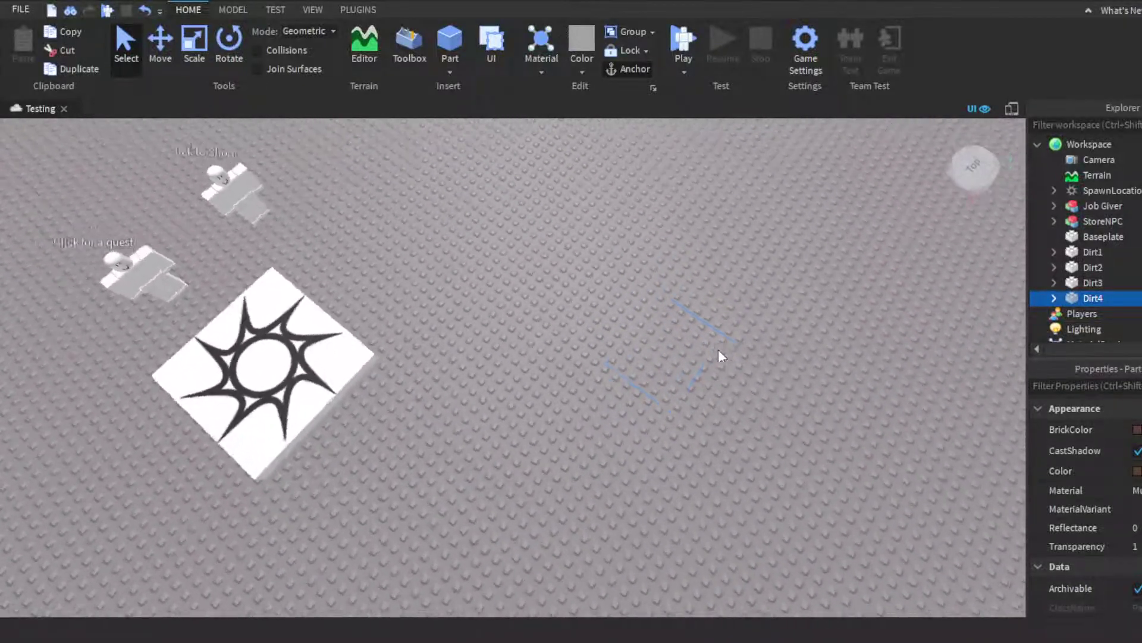
pyautogui.scroll(-5, 719, 349)
# Set the Dirt1 part's Transparency to 0 and look at it up close
pyautogui.click(1088, 252)
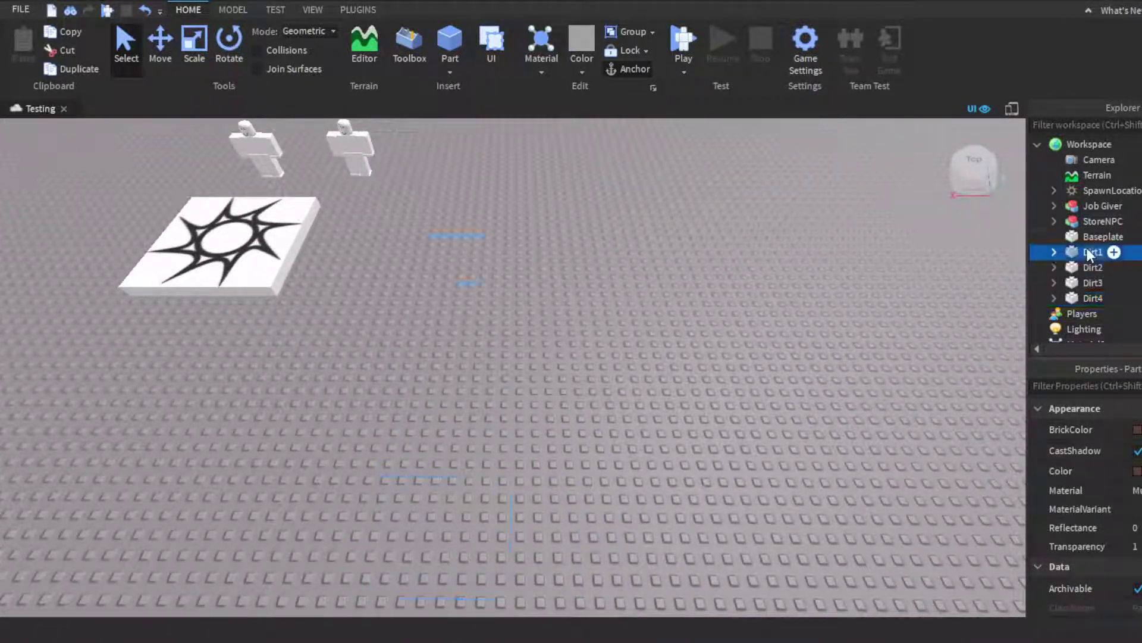
pyautogui.moveTo(669, 260); pyautogui.dragTo(668, 261, button='right')
pyautogui.click(1135, 546)
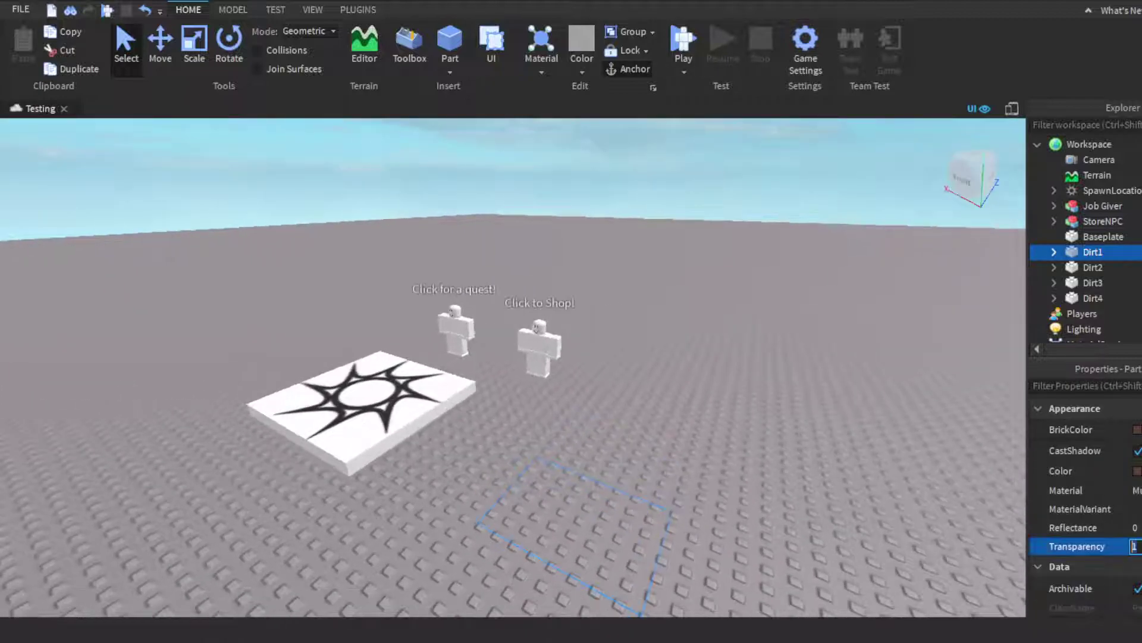
pyautogui.write('0')
pyautogui.press('Return')
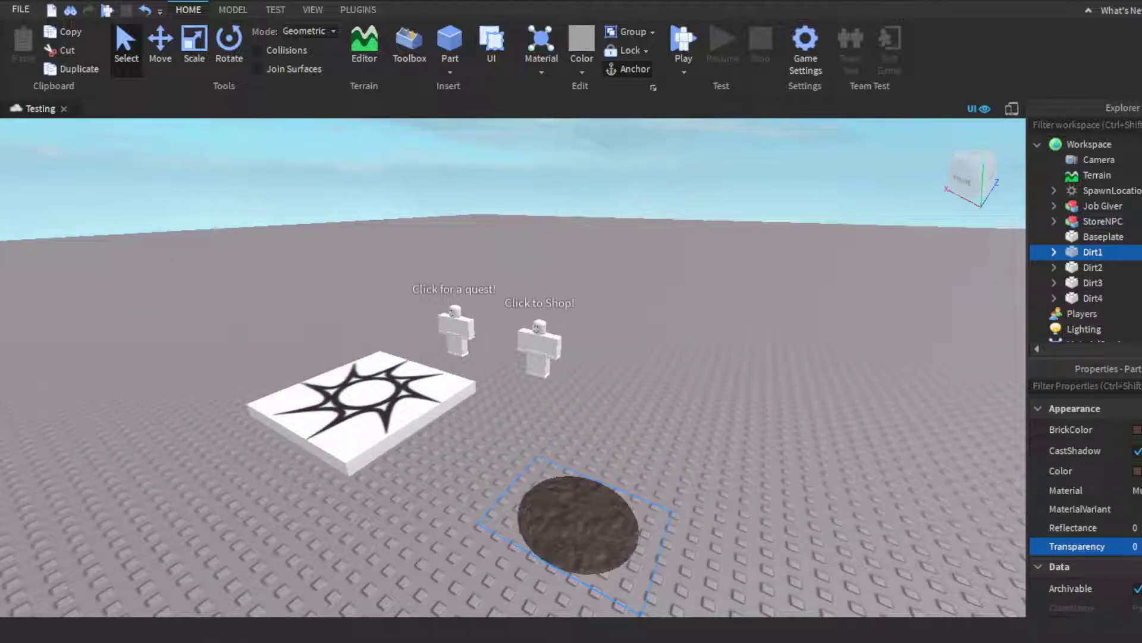
pyautogui.moveTo(829, 411); pyautogui.dragTo(787, 445, button='right')
pyautogui.scroll(3, 627, 427)
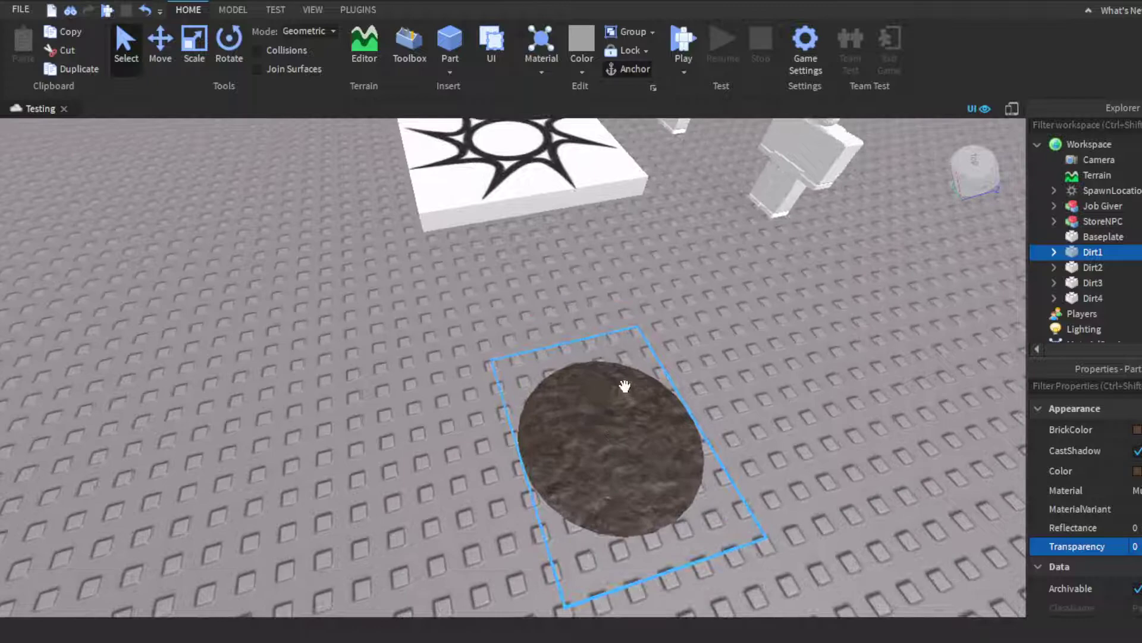
pyautogui.moveTo(627, 388); pyautogui.dragTo(510, 412, button='right')
pyautogui.scroll(3, 511, 413)
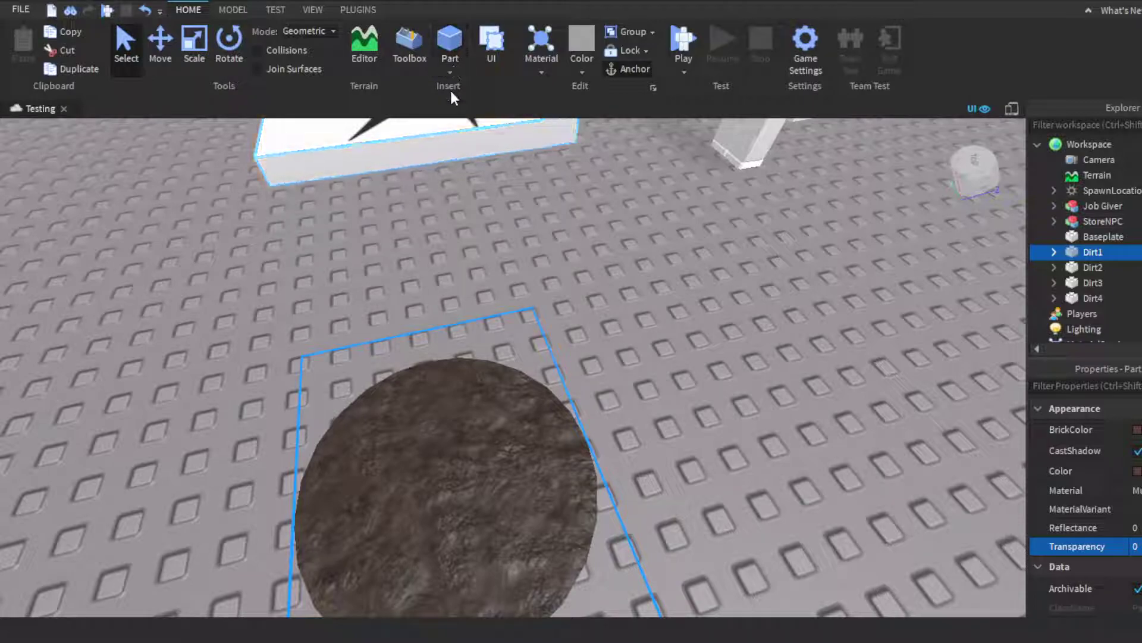
pyautogui.scroll(-2, 556, 352)
pyautogui.scroll(-2, 597, 337)
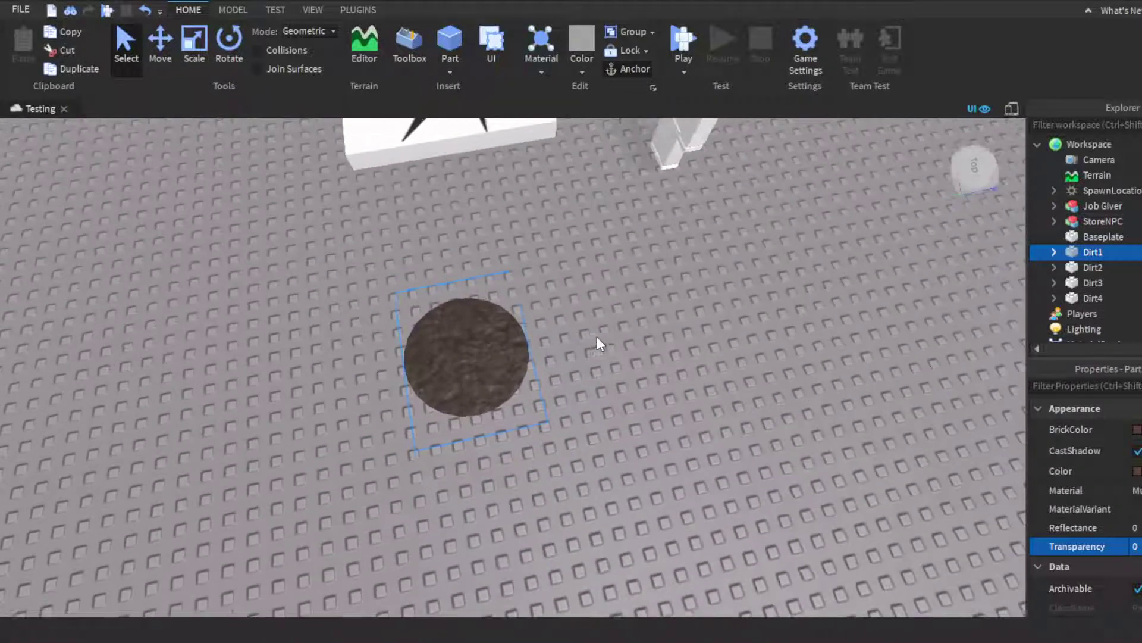
# Insert a cylinder part on the baseplate beside Dirt1 and rotate it so its round face points up
pyautogui.press('d')
pyautogui.click(449, 71)
pyautogui.click(480, 140)
pyautogui.moveTo(509, 331); pyautogui.dragTo(512, 303)
pyautogui.click(229, 47)
pyautogui.moveTo(536, 381); pyautogui.dragTo(512, 298)
# Scale the new cylinder into a wide flat disc and delete it
pyautogui.click(194, 45)
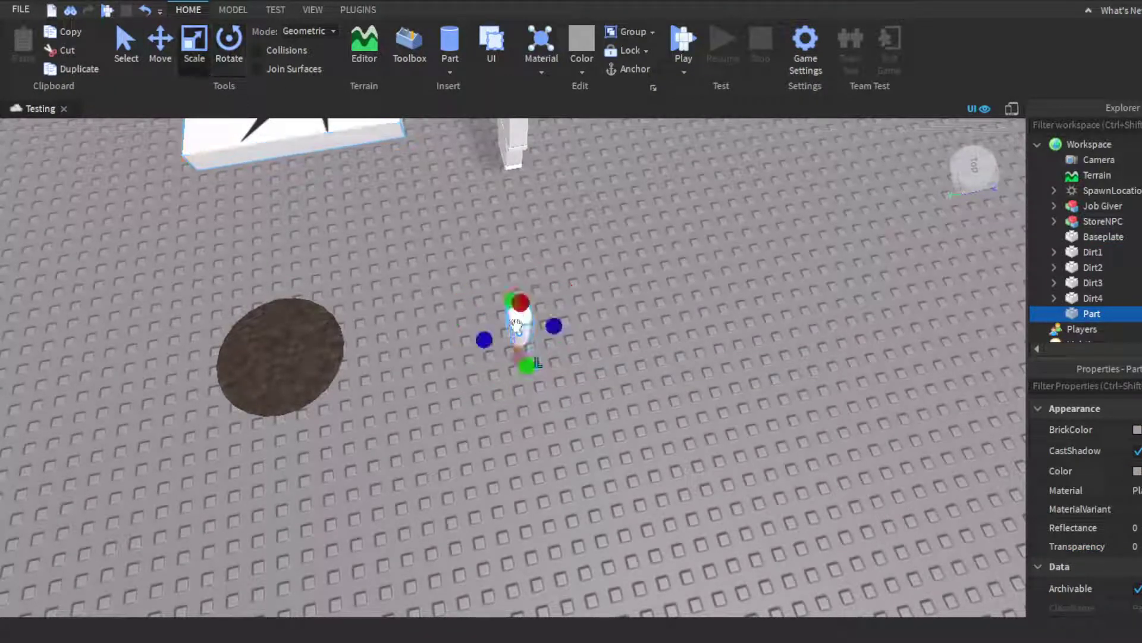
pyautogui.scroll(5, 536, 363)
pyautogui.moveTo(383, 291); pyautogui.dragTo(707, 235)
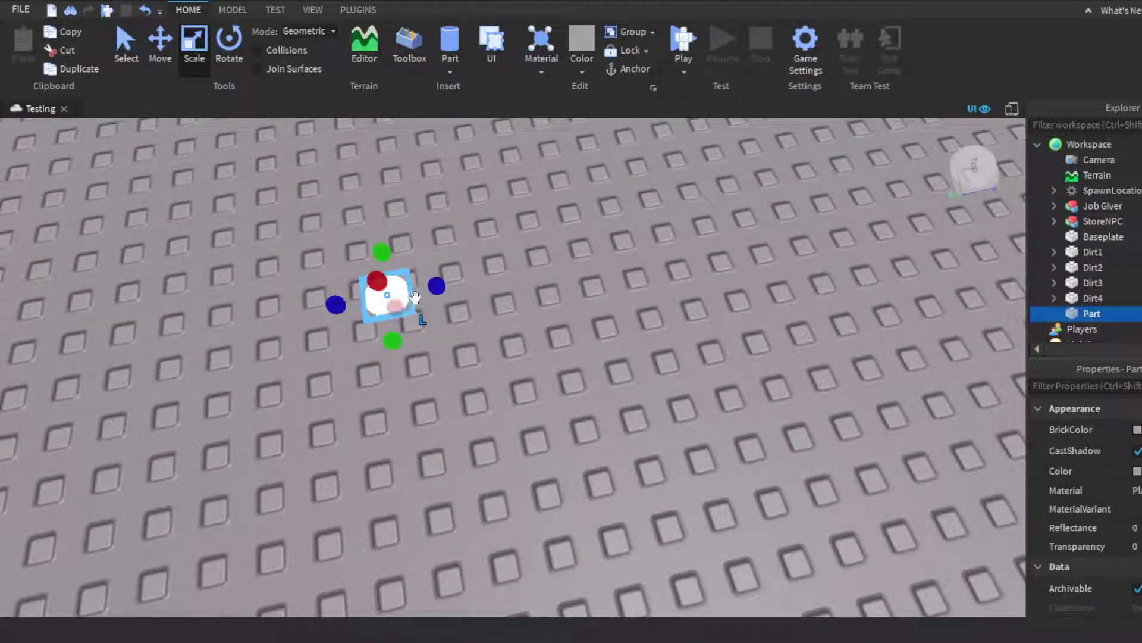
pyautogui.moveTo(544, 315); pyautogui.dragTo(573, 527)
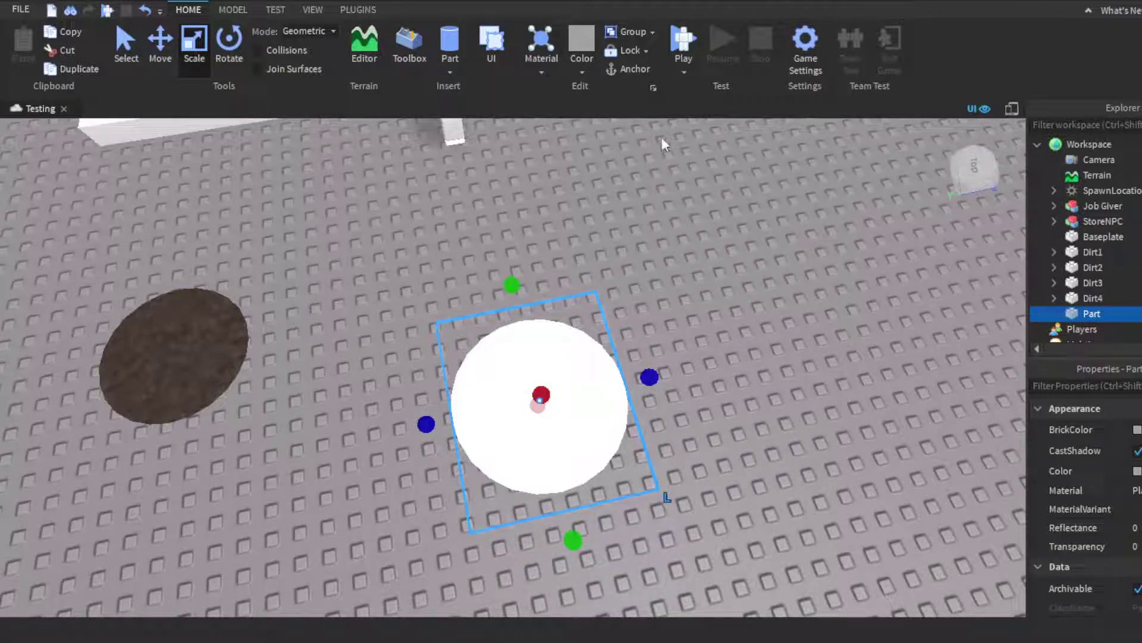
pyautogui.press('Delete')
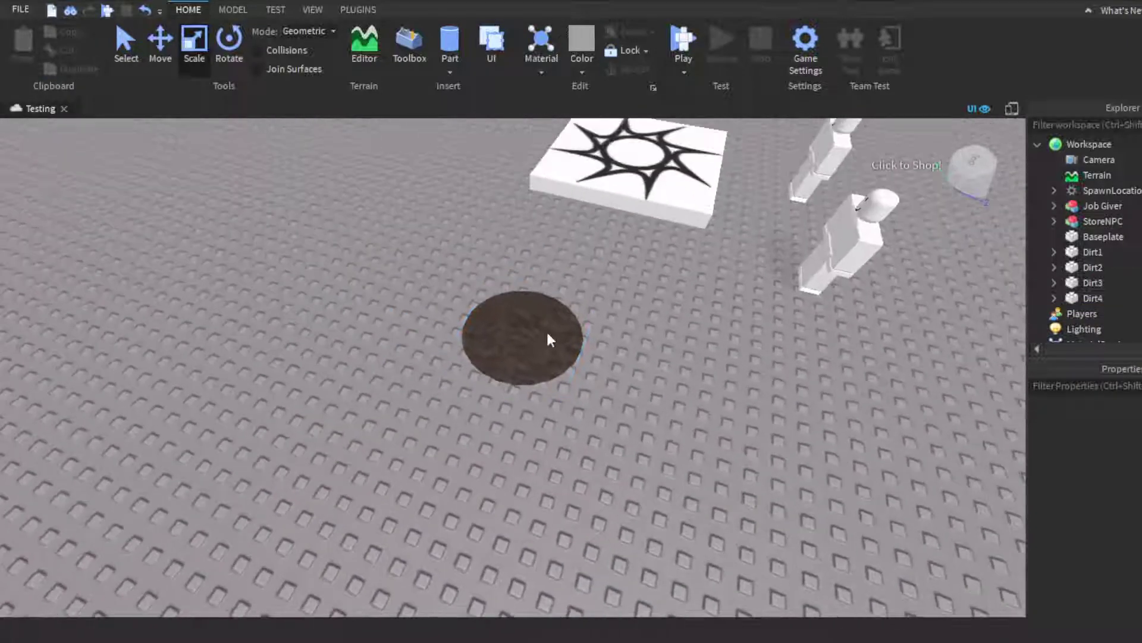
# Look over the dirt disc beside the spawn and set Dirt1's Transparency to 1
pyautogui.click(548, 338)
pyautogui.scroll(-5, 674, 386)
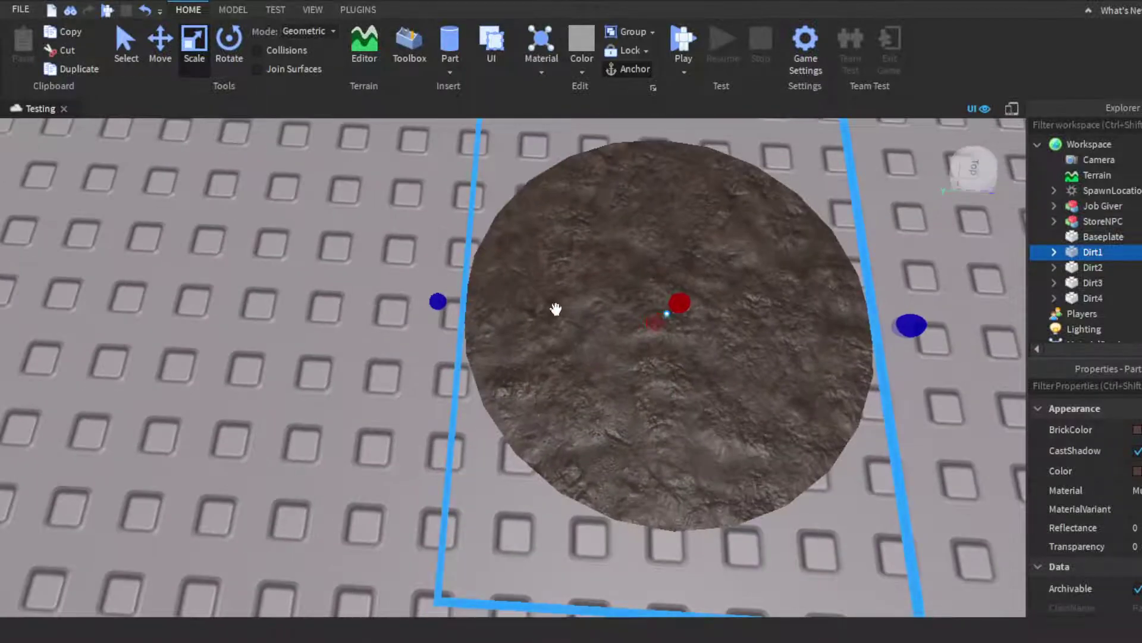
pyautogui.scroll(-5, 655, 342)
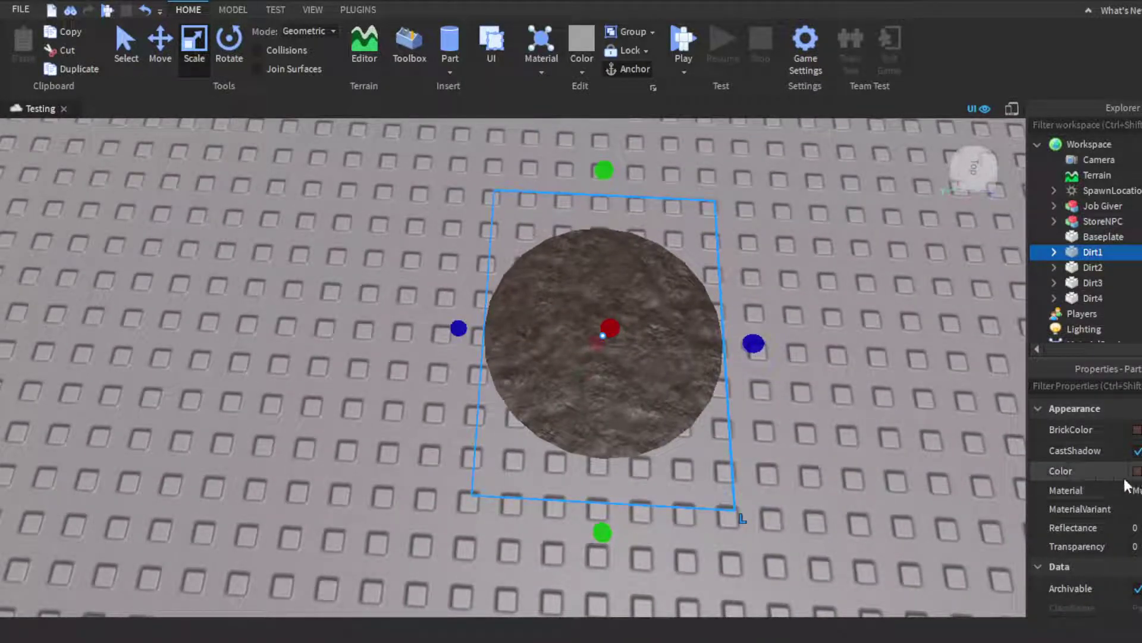
pyautogui.moveTo(958, 286); pyautogui.dragTo(708, 316, button='right')
pyautogui.scroll(-5, 958, 280)
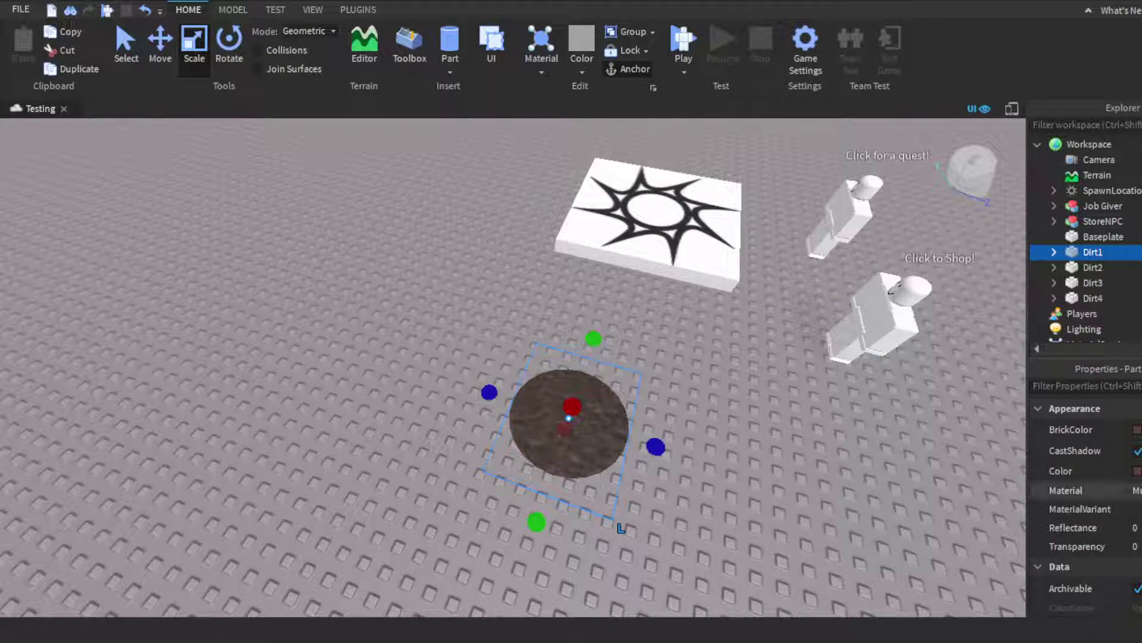
pyautogui.click(1135, 546)
pyautogui.write('1')
pyautogui.press('Return')
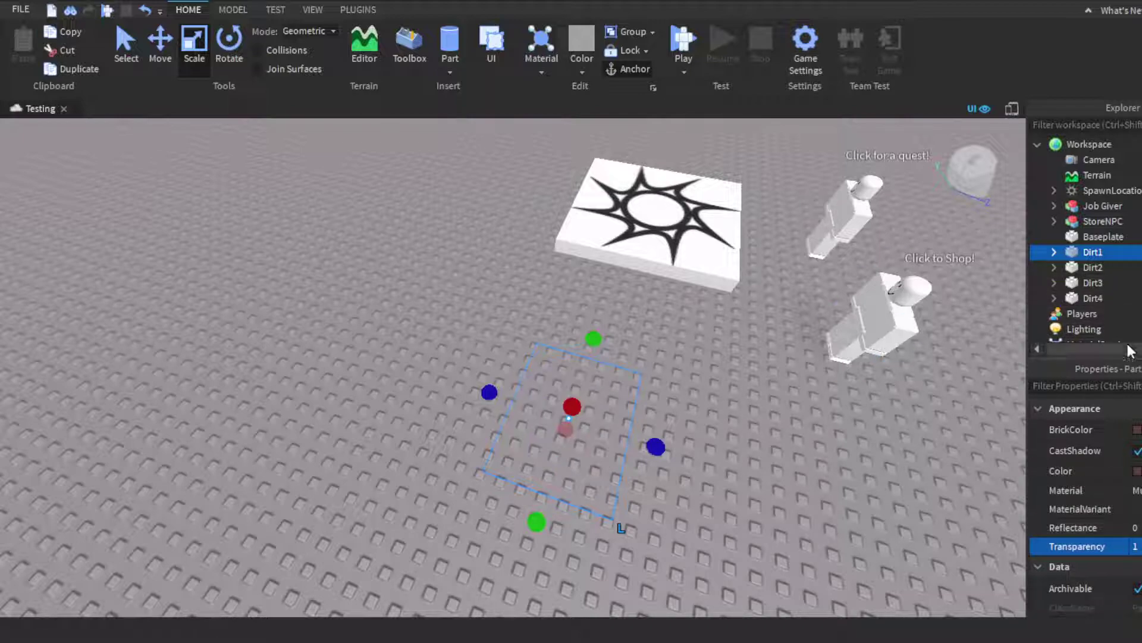
# Review the onClick function in the DisappearScript inside Dirt1 and close the script
pyautogui.click(1054, 251)
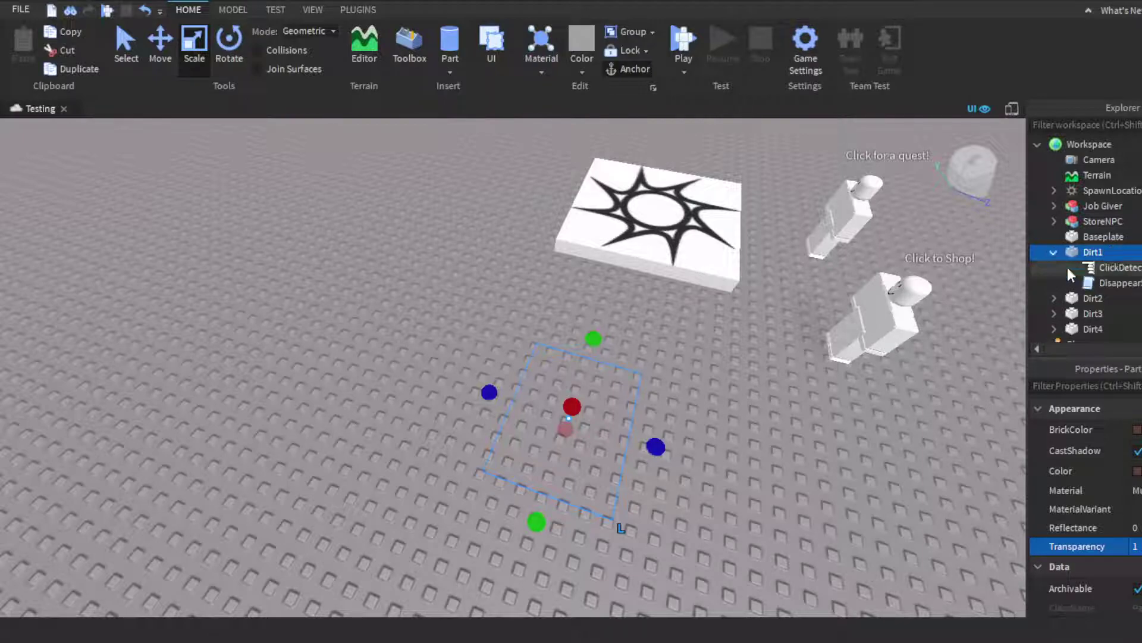
pyautogui.doubleClick(1101, 284)
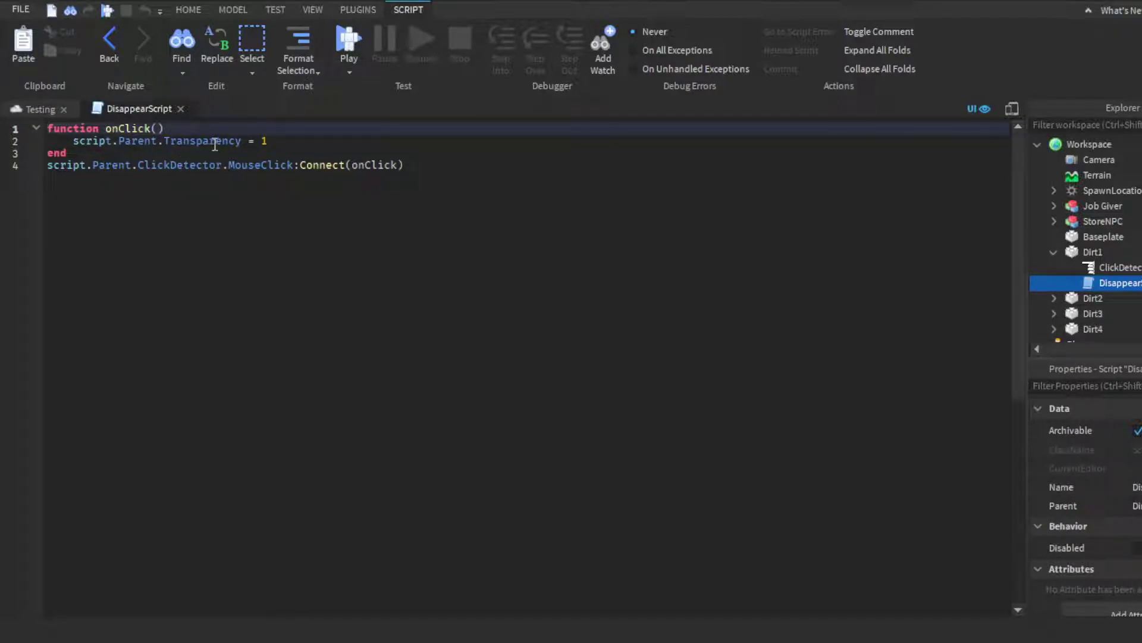
pyautogui.click(39, 109)
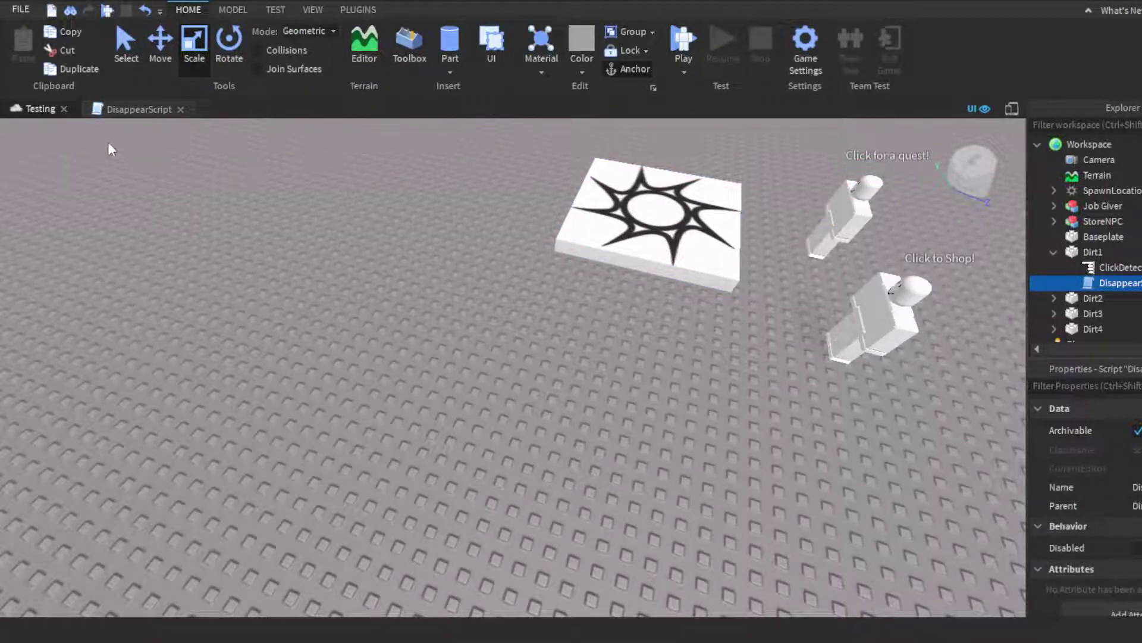
pyautogui.click(105, 111)
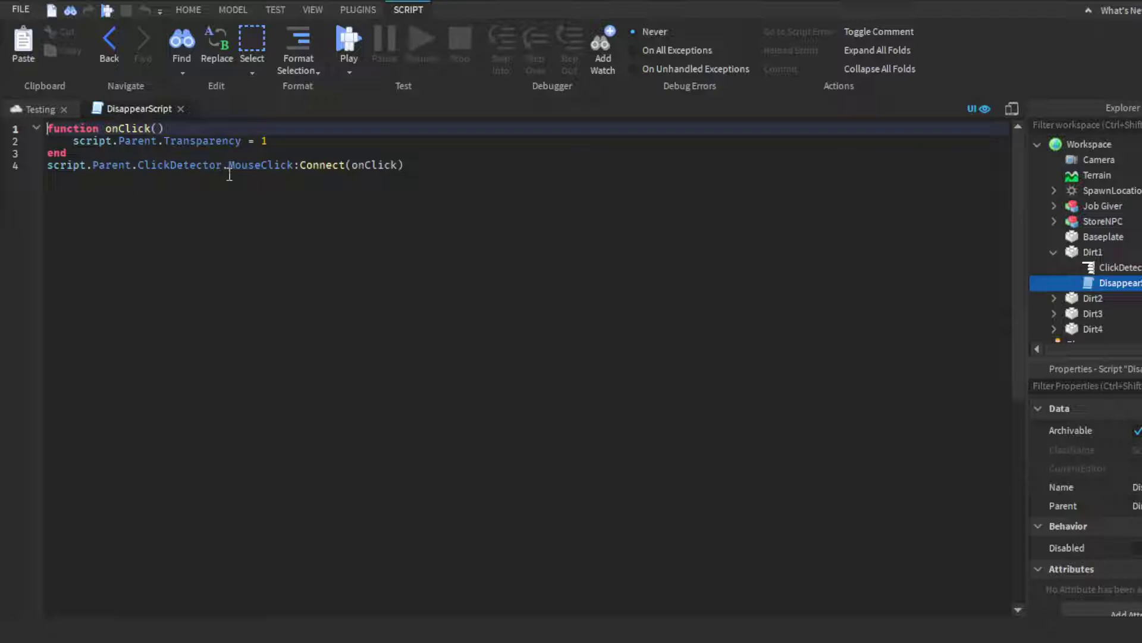
pyautogui.click(182, 108)
# Examine Dirt1's ClickDetector and its DisappearScript, and collapse the part's contents
pyautogui.click(1105, 268)
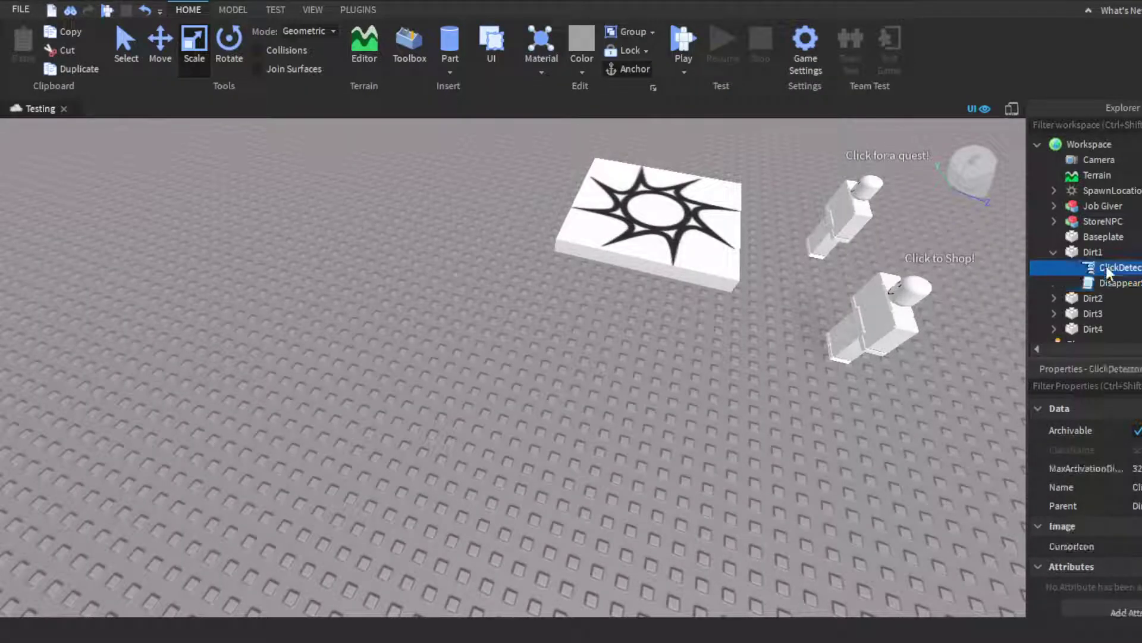
pyautogui.moveTo(1108, 280); pyautogui.dragTo(1095, 256)
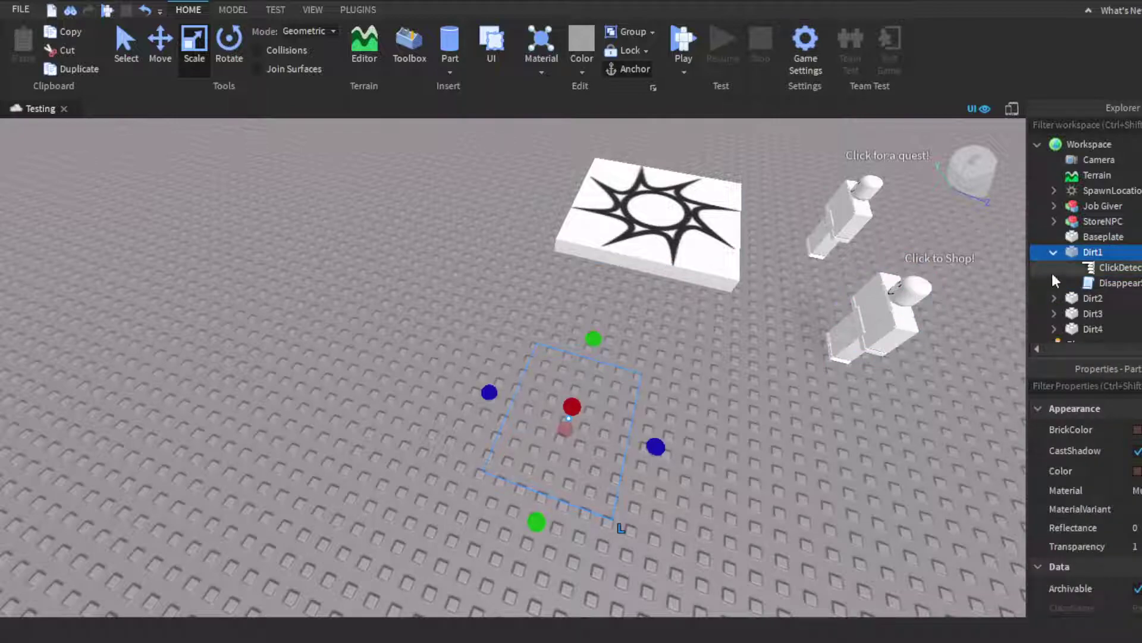
pyautogui.click(1094, 266)
pyautogui.click(1103, 283)
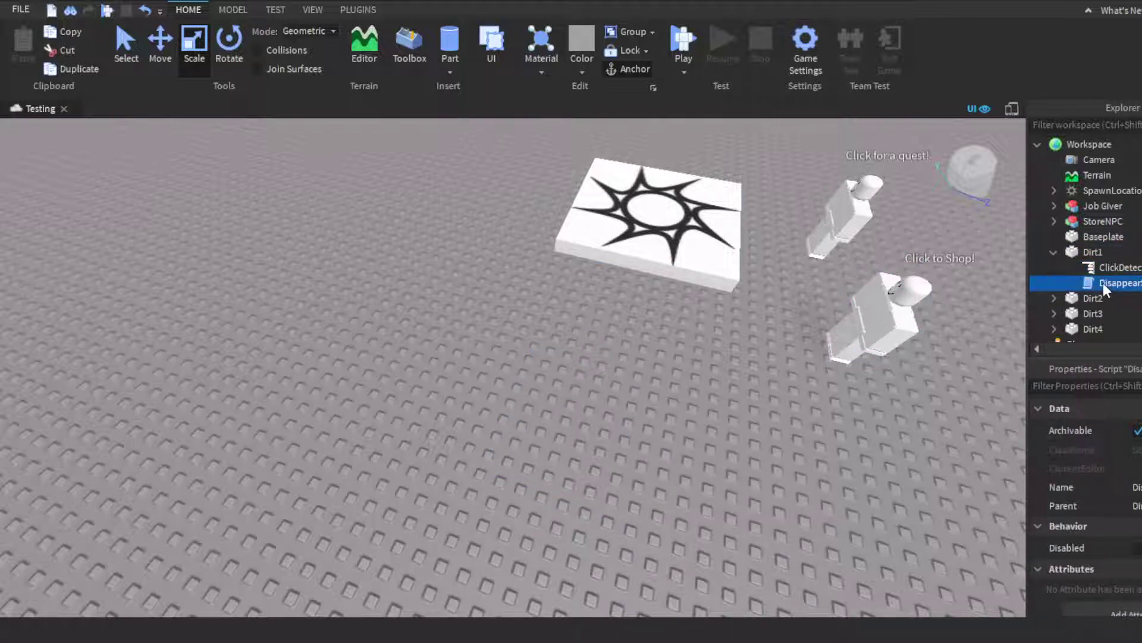
pyautogui.doubleClick(1103, 283)
pyautogui.click(181, 113)
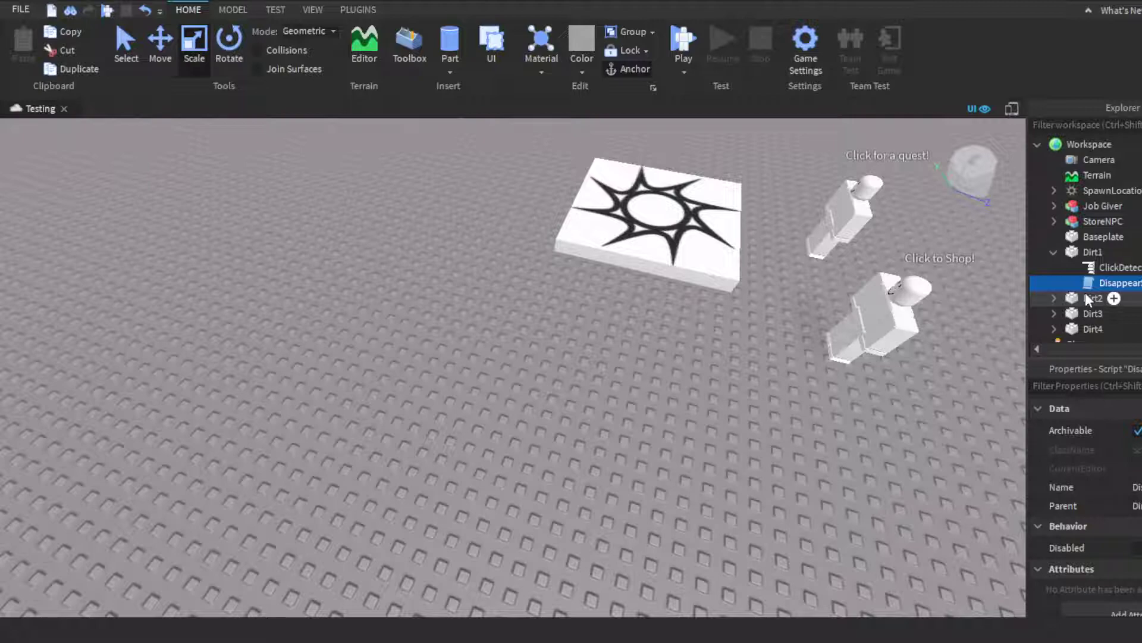
pyautogui.click(1053, 252)
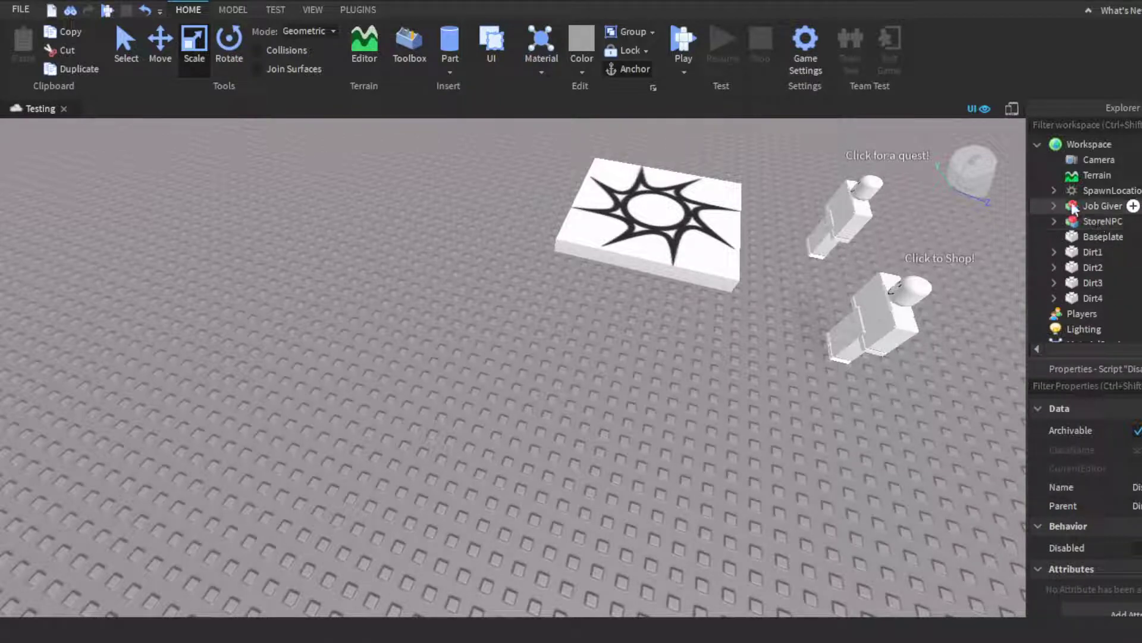
# Select the Job Giver model and expand its contents for inspection
pyautogui.moveTo(804, 264); pyautogui.dragTo(805, 263, button='right')
pyautogui.press('w')
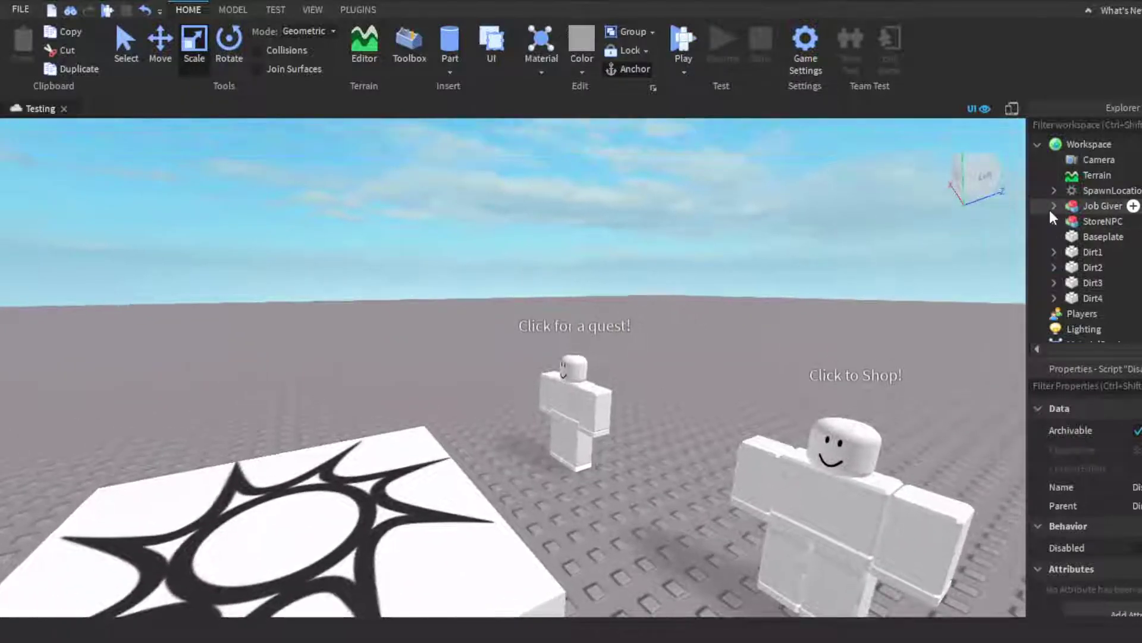
pyautogui.click(1071, 206)
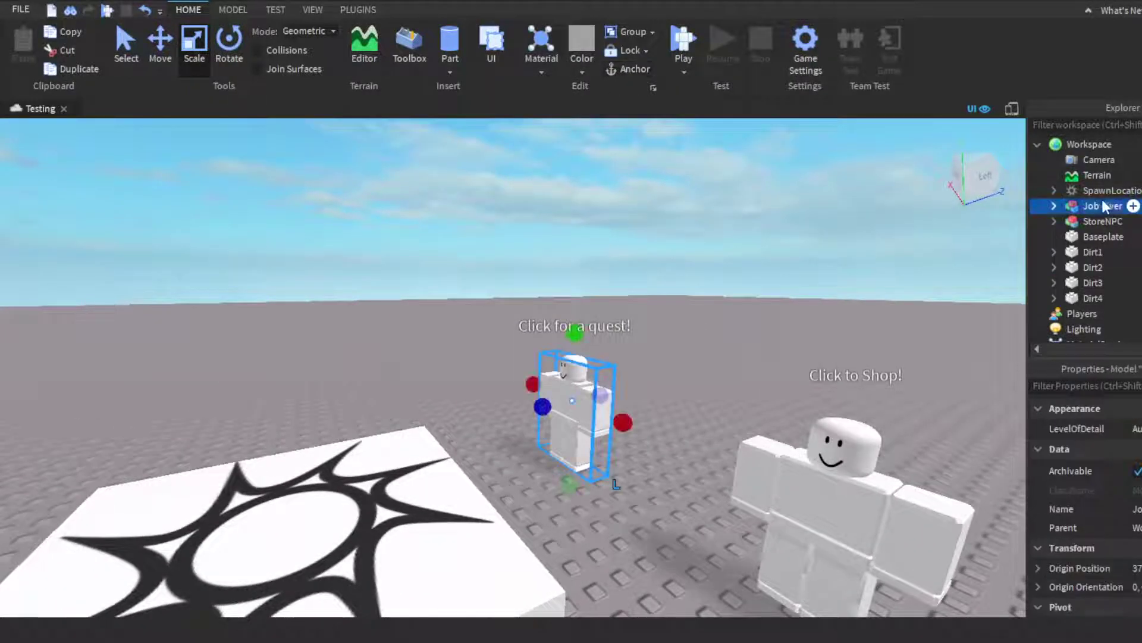
pyautogui.click(1055, 207)
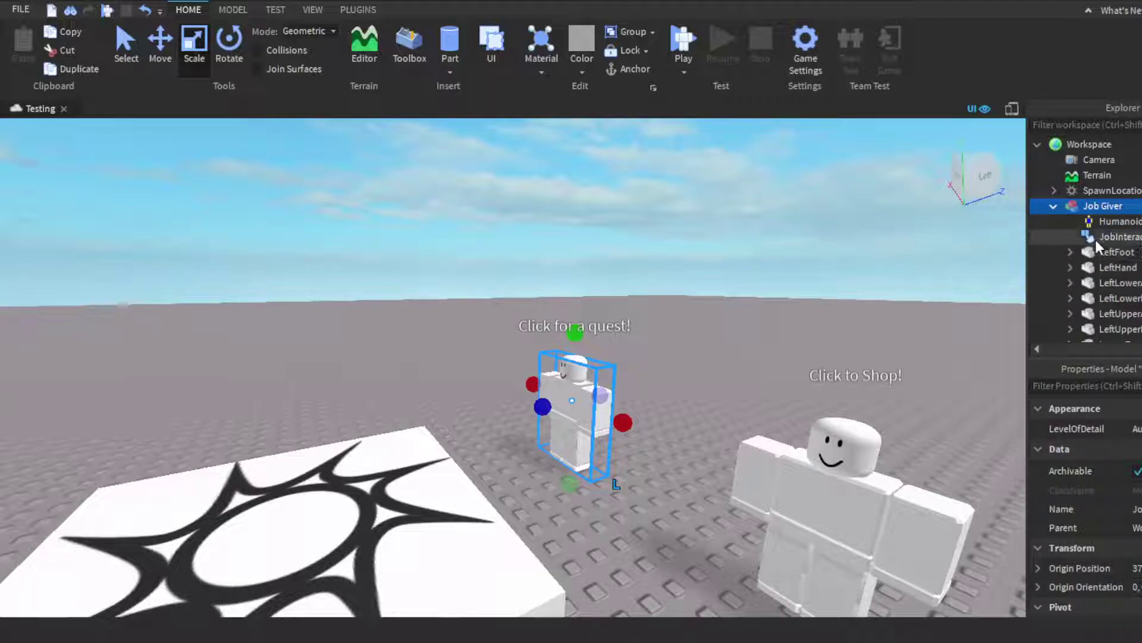
# Collapse the Job Giver's contents and insert an R15 Block Rig with the Rig Builder
pyautogui.click(1053, 206)
pyautogui.moveTo(654, 256); pyautogui.dragTo(701, 229, button='right')
pyautogui.click(701, 230)
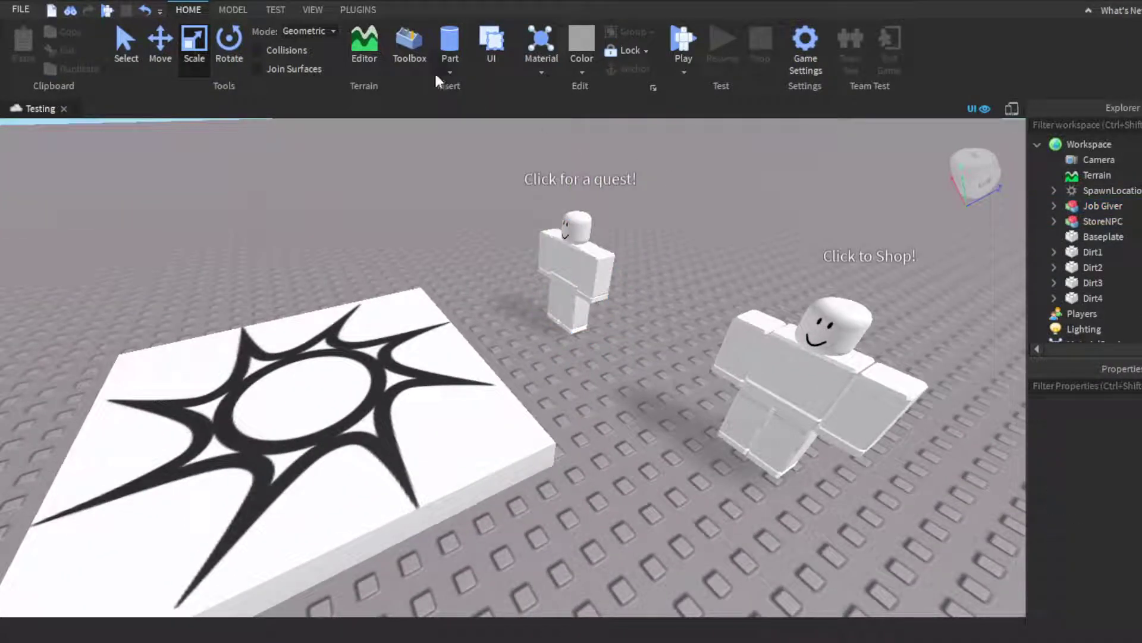
pyautogui.click(364, 10)
pyautogui.moveTo(523, 175); pyautogui.dragTo(325, 115, button='right')
pyautogui.click(328, 65)
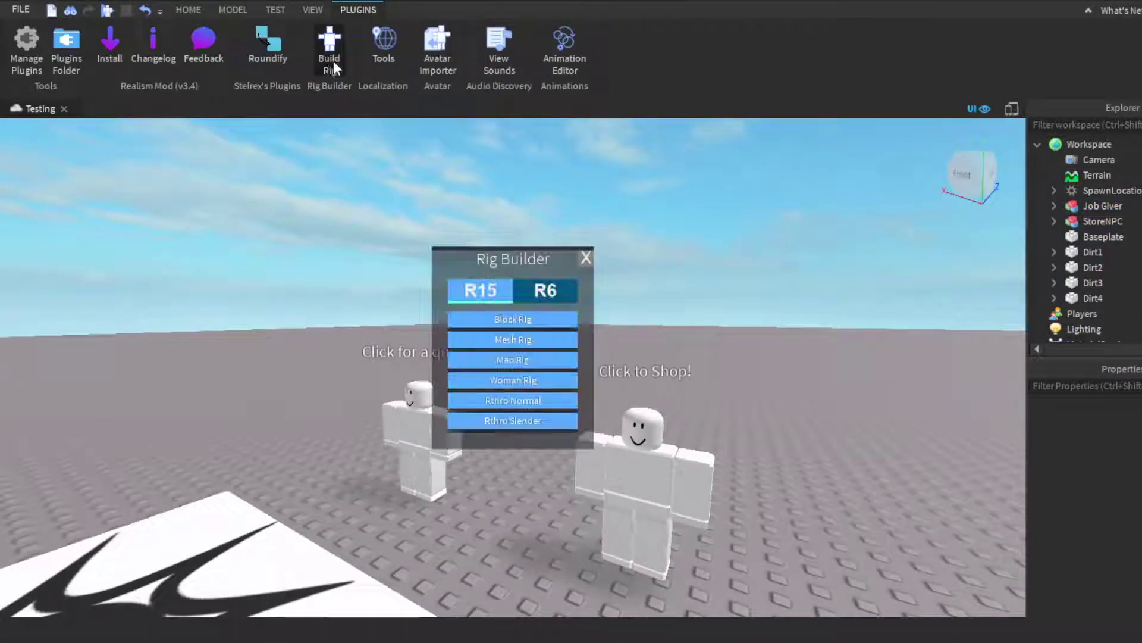
pyautogui.moveTo(696, 352); pyautogui.dragTo(657, 291, button='right')
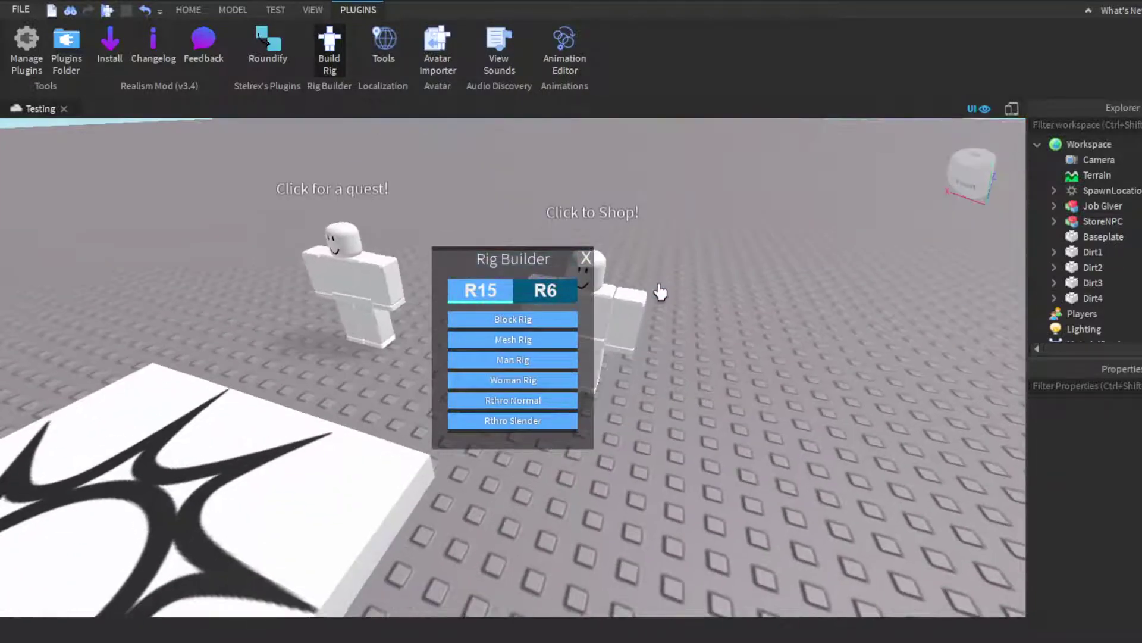
pyautogui.click(513, 322)
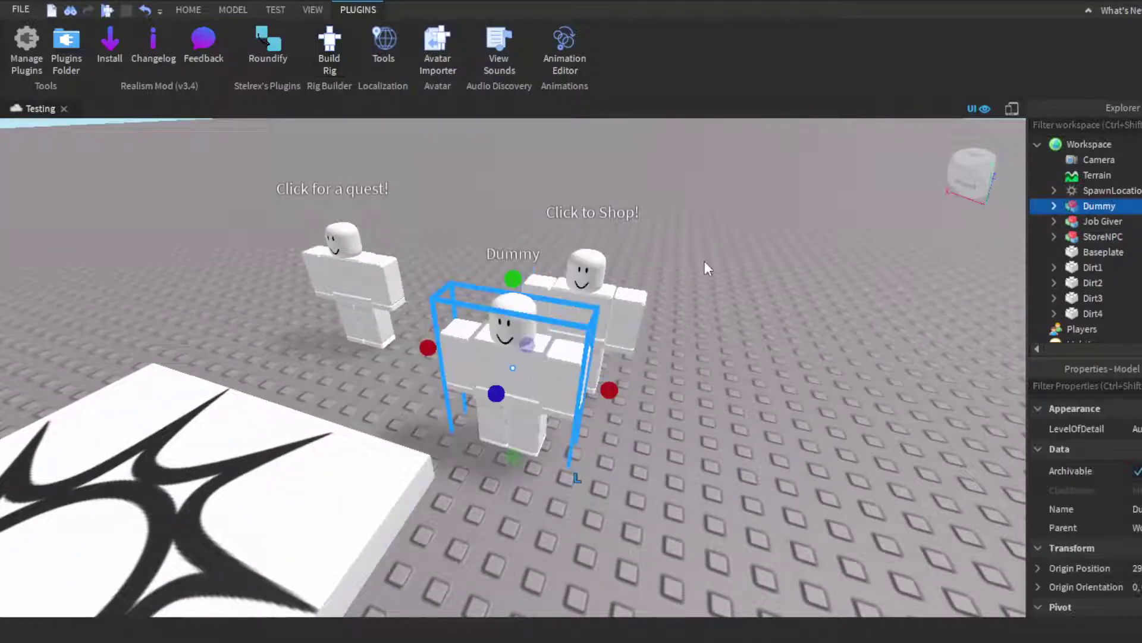
# Delete the newly inserted Dummy rig from the workspace
pyautogui.press('f')
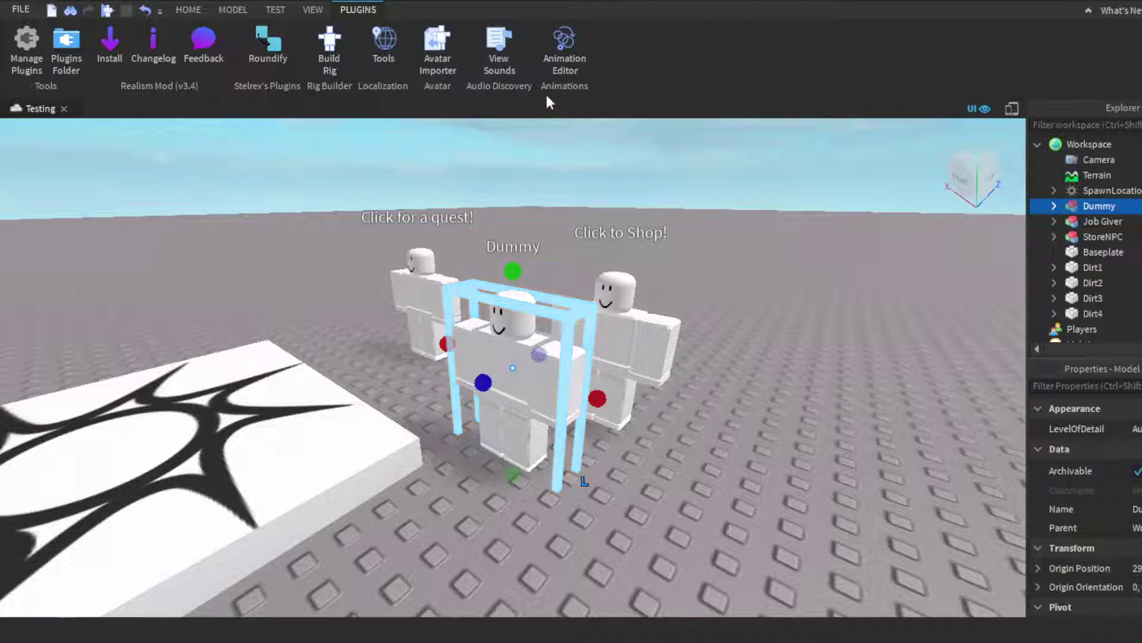
pyautogui.press('Delete')
# Select the Job Giver NPC, expand its contents and examine its Humanoid's properties, including DisplayName
pyautogui.moveTo(440, 196); pyautogui.dragTo(379, 341, button='right')
pyautogui.click(445, 351)
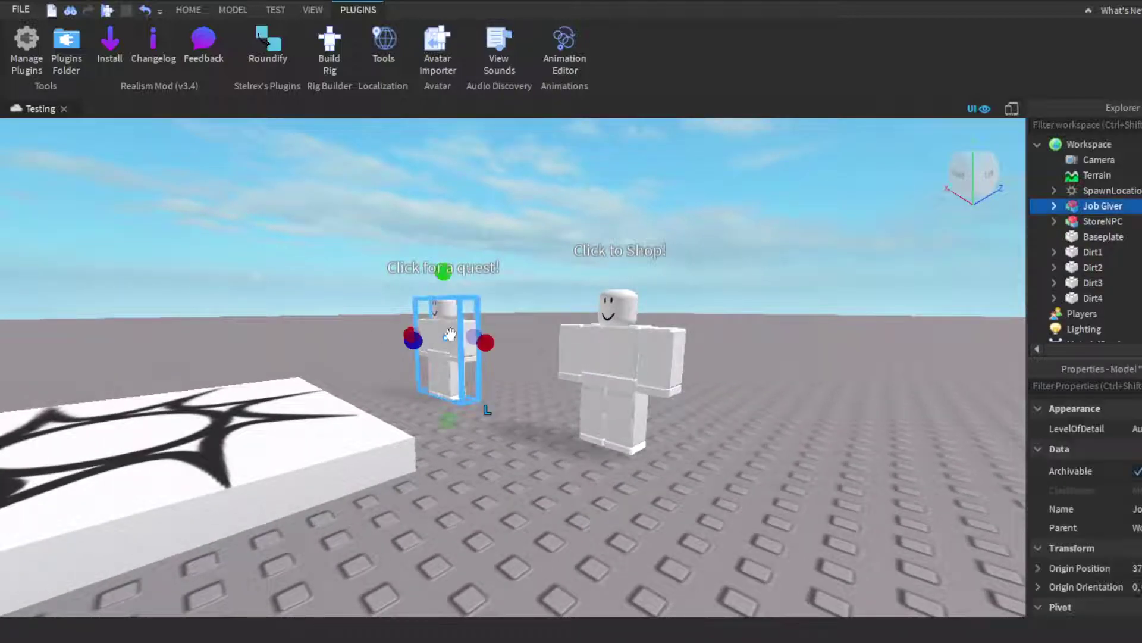
pyautogui.press('f')
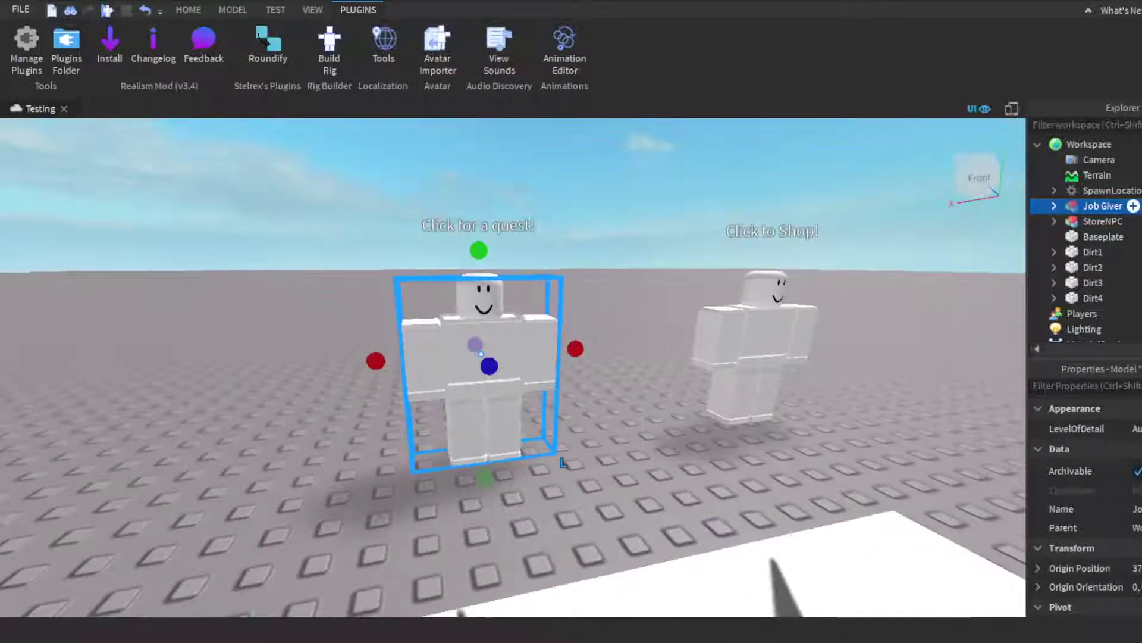
pyautogui.click(1054, 206)
pyautogui.click(1086, 222)
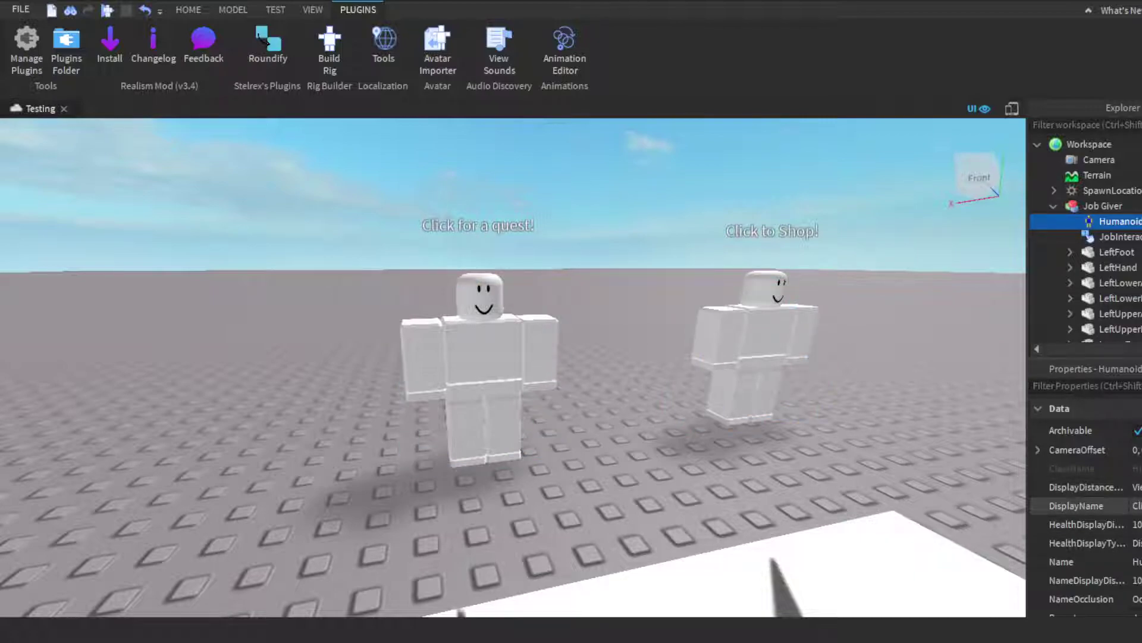
pyautogui.scroll(-3, 1077, 505)
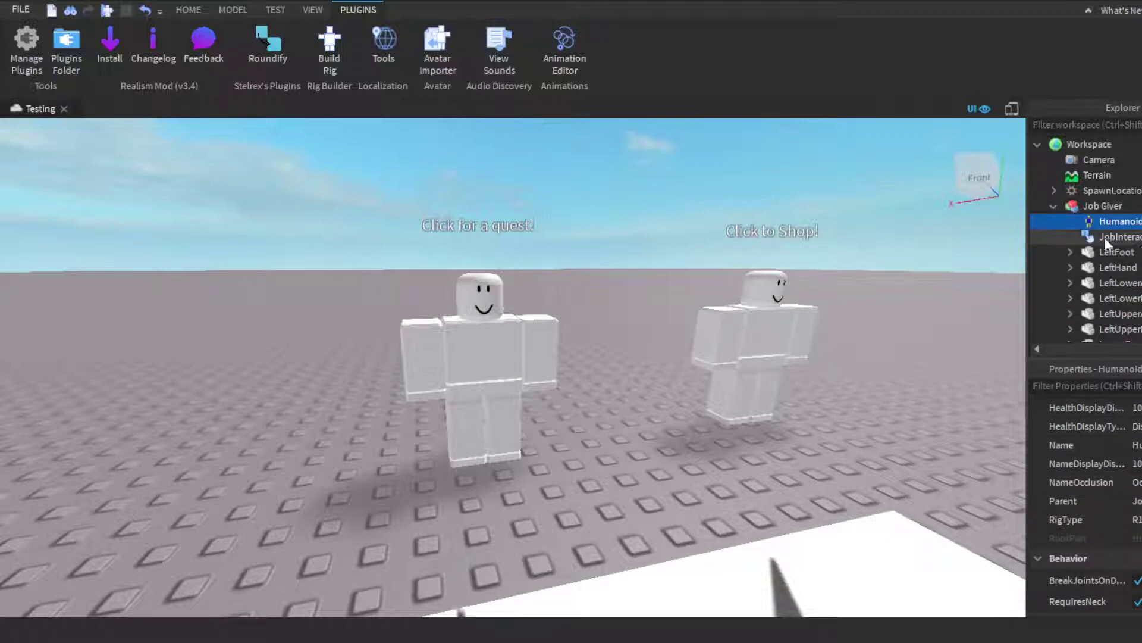
# Examine the properties of the ProximityPrompt inside the Job Giver, including ActionText, and collapse the model's contents
pyautogui.click(1107, 238)
pyautogui.click(1132, 208)
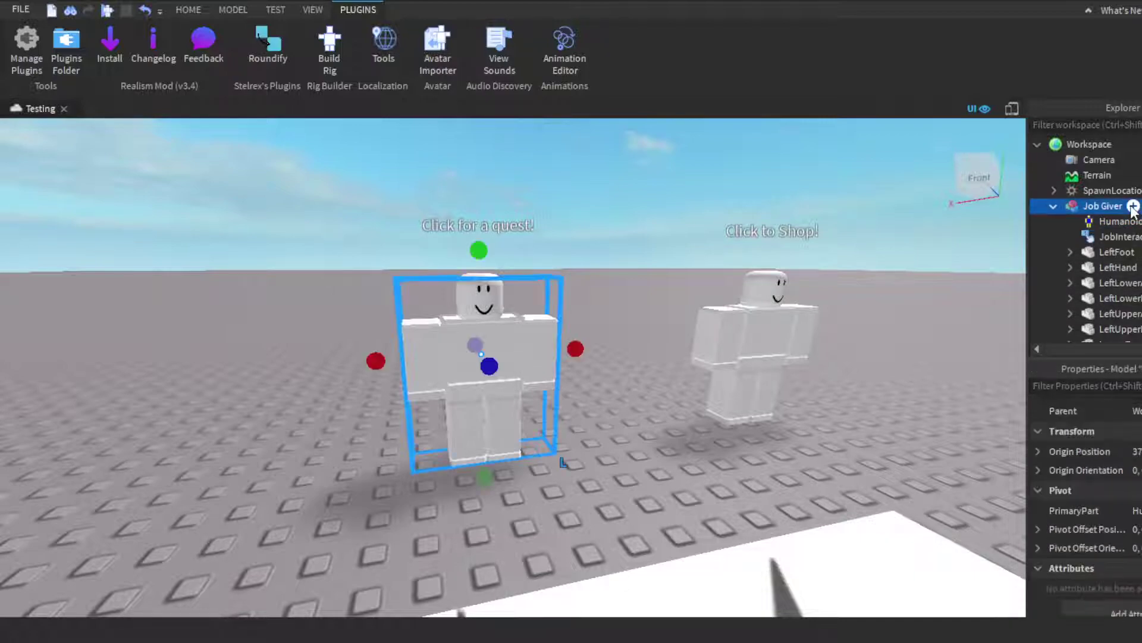
pyautogui.click(1121, 237)
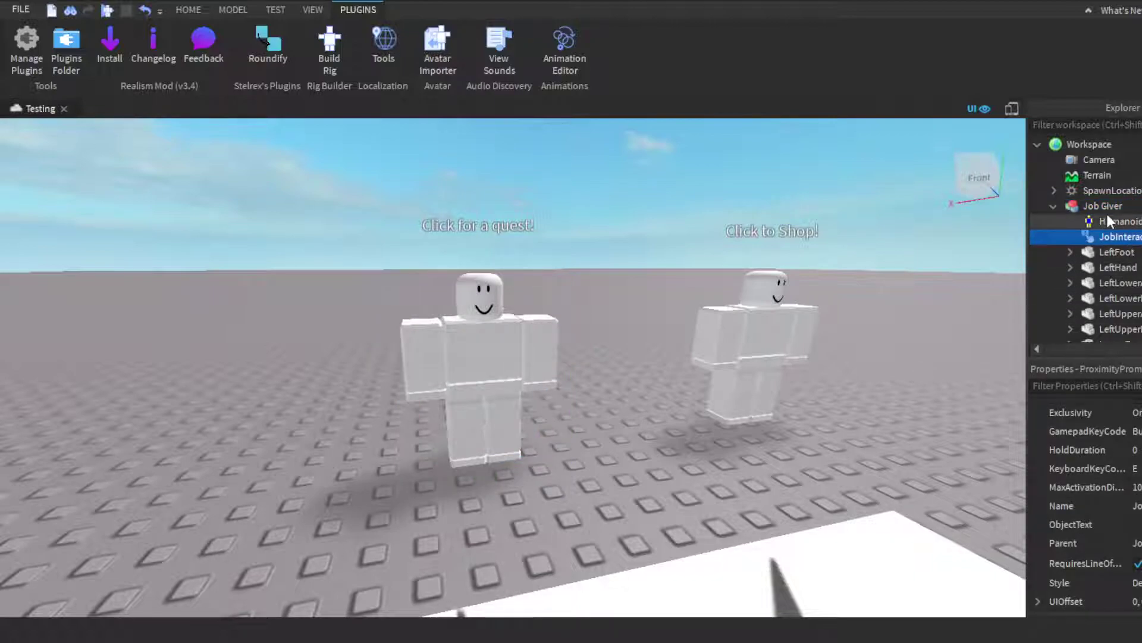
pyautogui.scroll(3, 1077, 476)
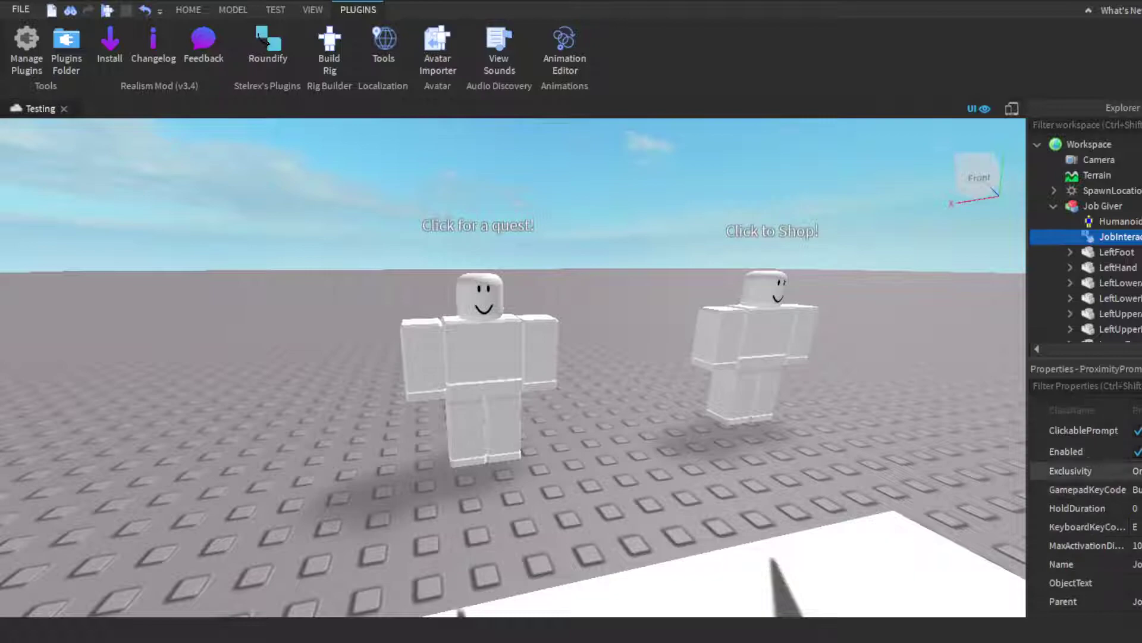
pyautogui.scroll(3, 1137, 491)
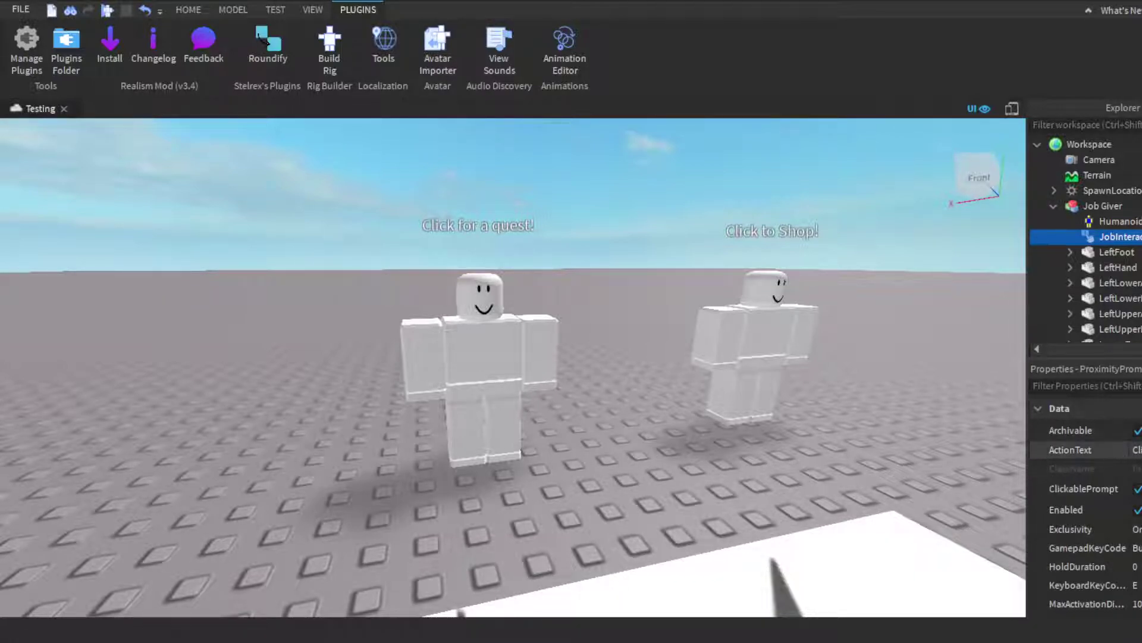
pyautogui.scroll(-9, 1140, 455)
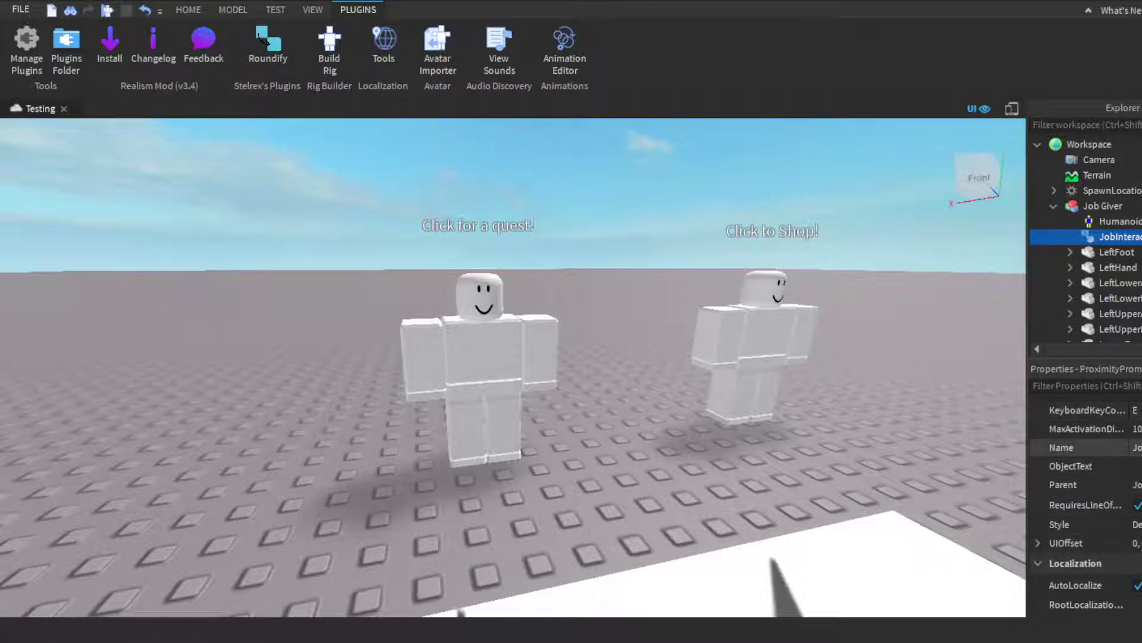
pyautogui.scroll(6, 1137, 476)
pyautogui.click(1054, 206)
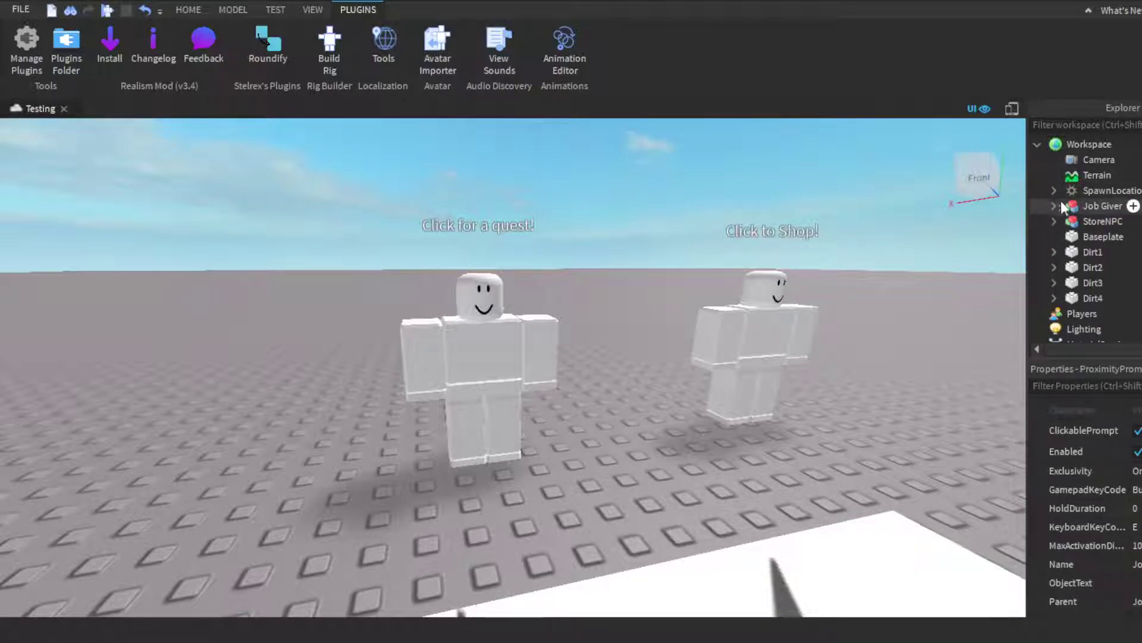
# Select the StoreNPC model, expand its contents and check its Humanoid's DisplayName
pyautogui.click(1099, 219)
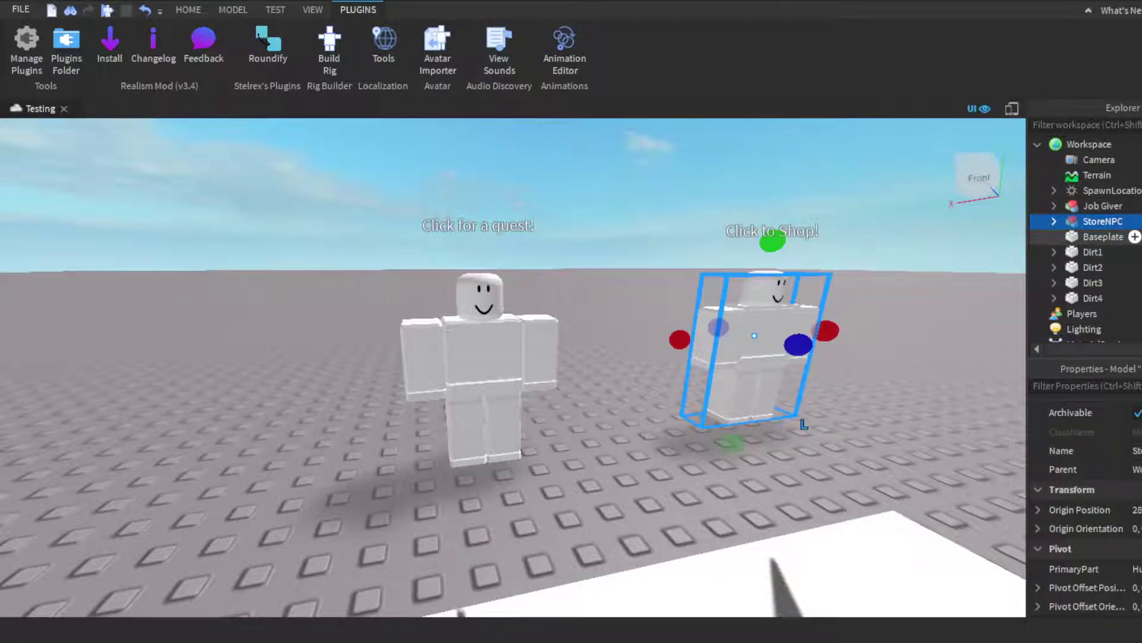
pyautogui.scroll(3, 954, 305)
pyautogui.scroll(-3, 955, 305)
pyautogui.moveTo(954, 305); pyautogui.dragTo(955, 306, button='right')
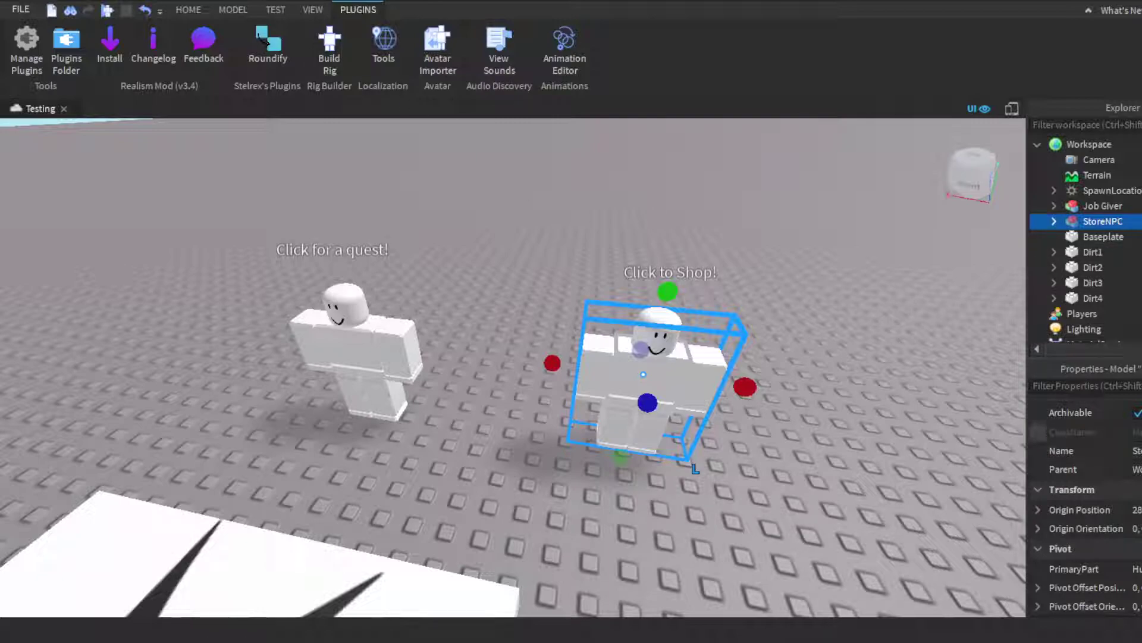
pyautogui.click(1054, 221)
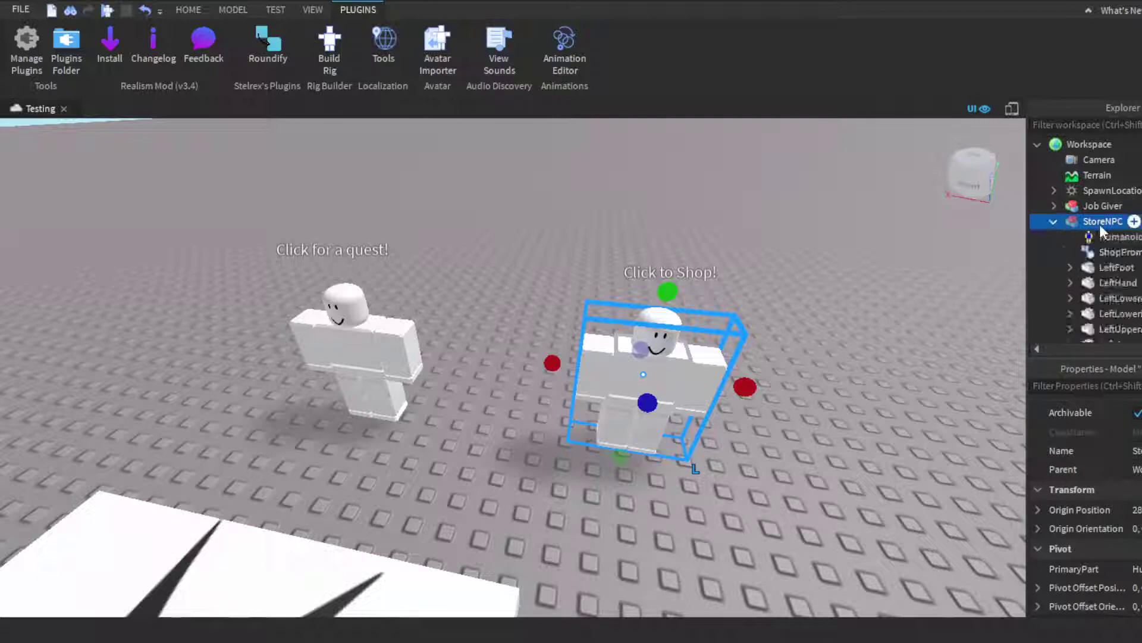
pyautogui.click(1101, 237)
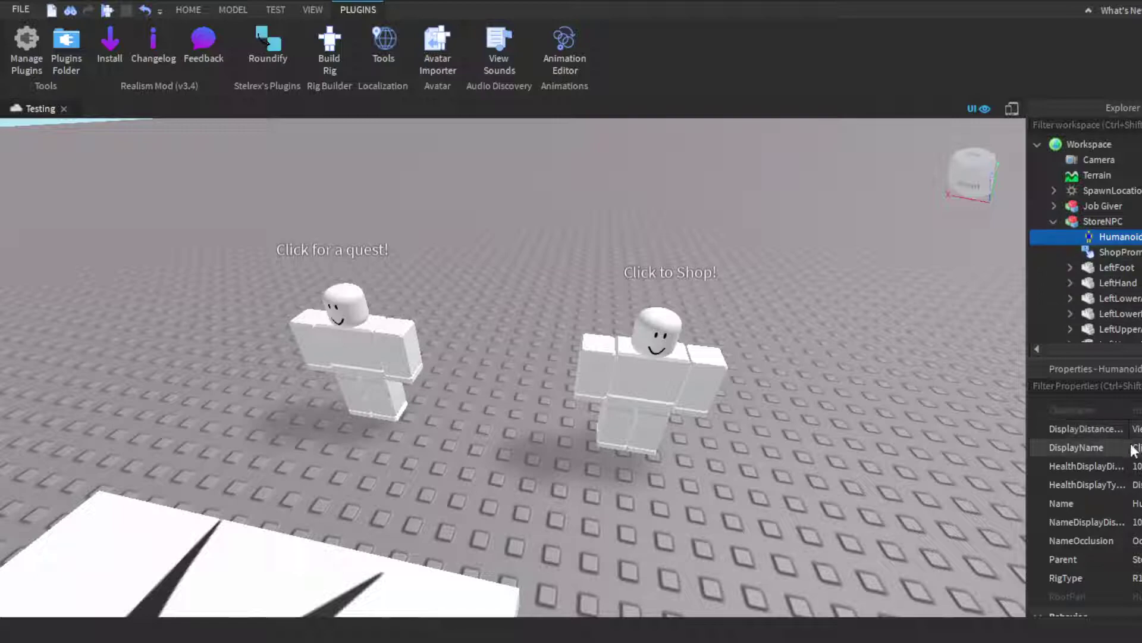
# Examine the properties of the StoreNPC's ProximityPrompt, including ActionText, and collapse the model's contents
pyautogui.click(1108, 254)
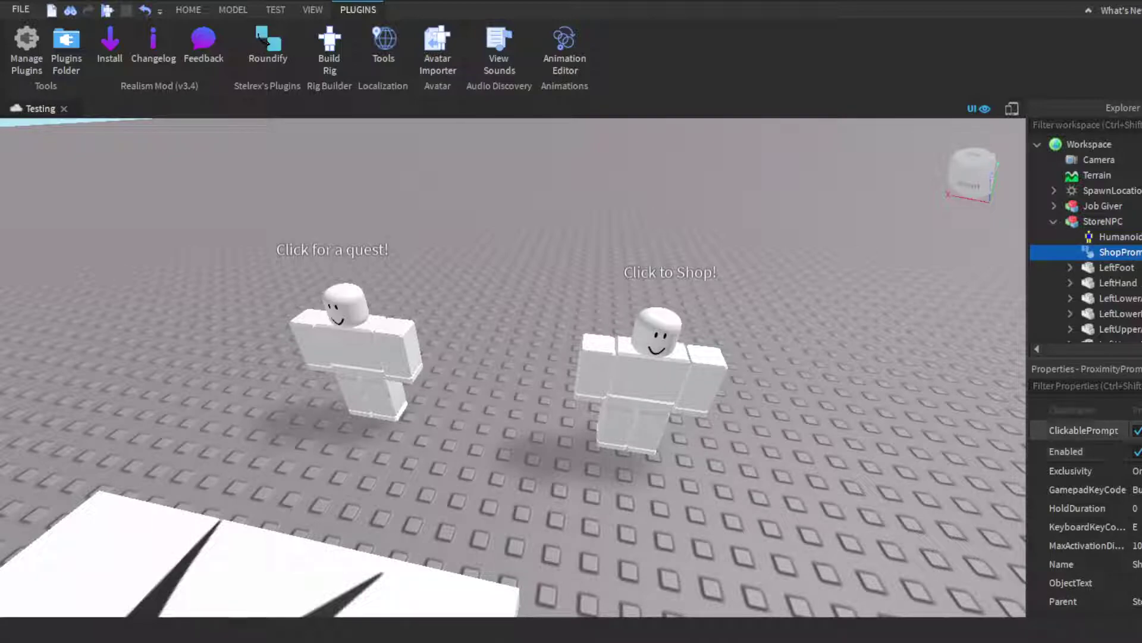
pyautogui.scroll(3, 1083, 476)
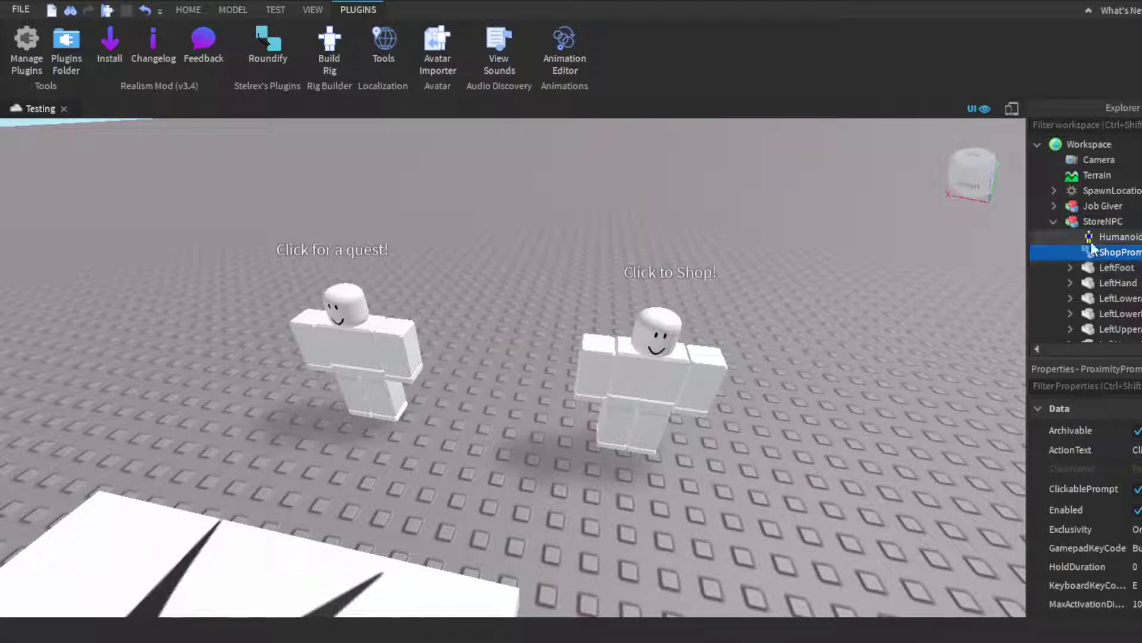
pyautogui.click(1054, 221)
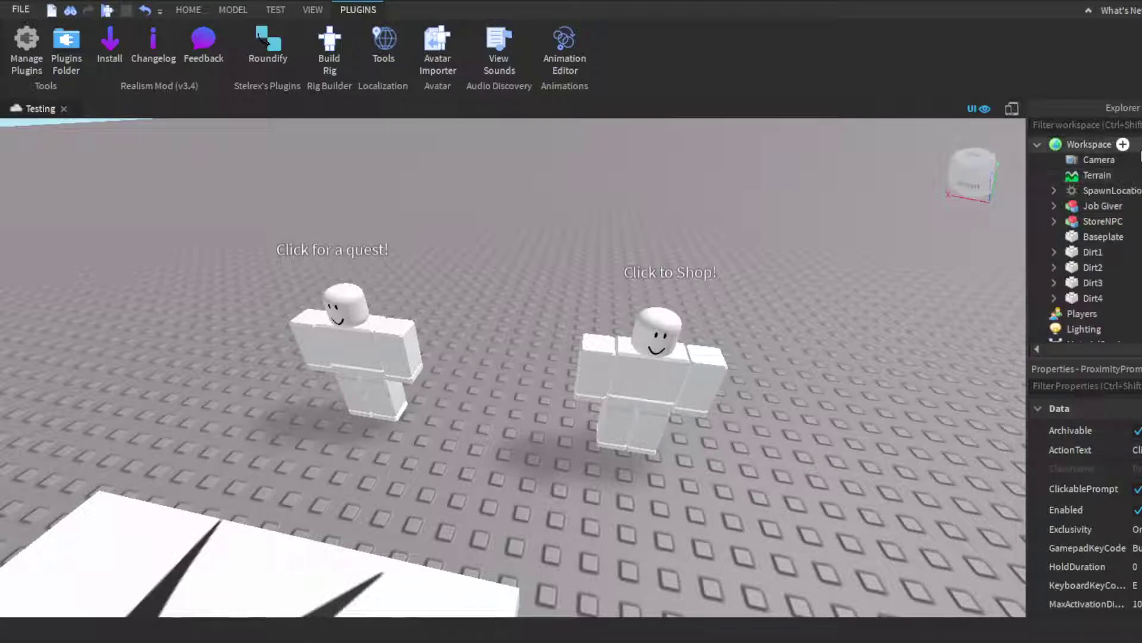
# Collapse the Workspace, review the LeaderStatsScript in ServerScriptService and close the script
pyautogui.click(1037, 144)
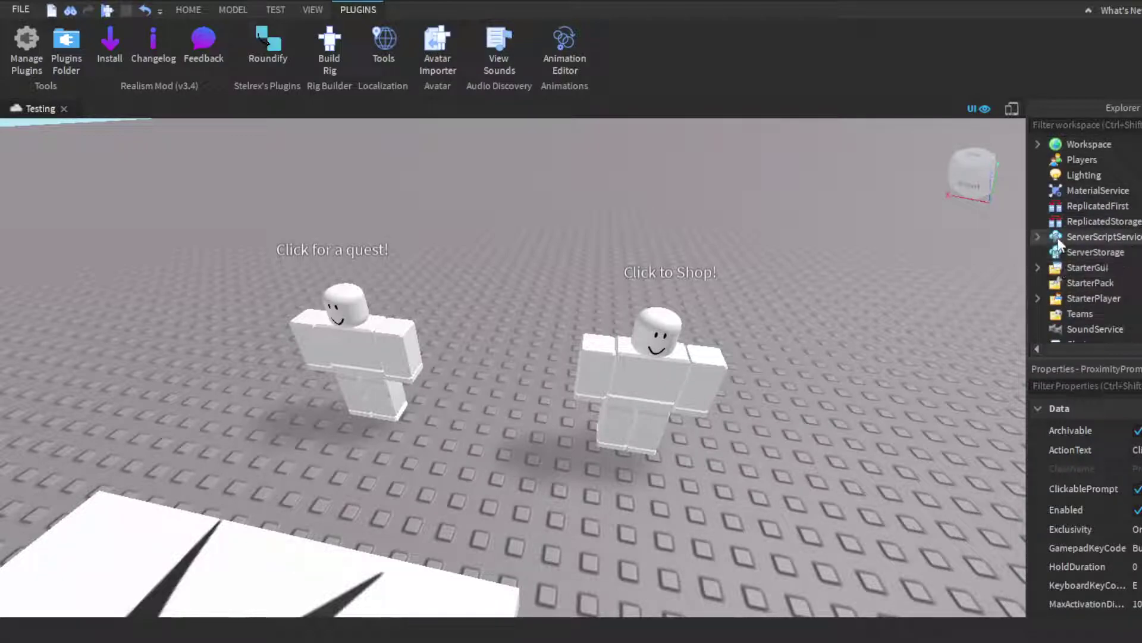
pyautogui.click(1037, 237)
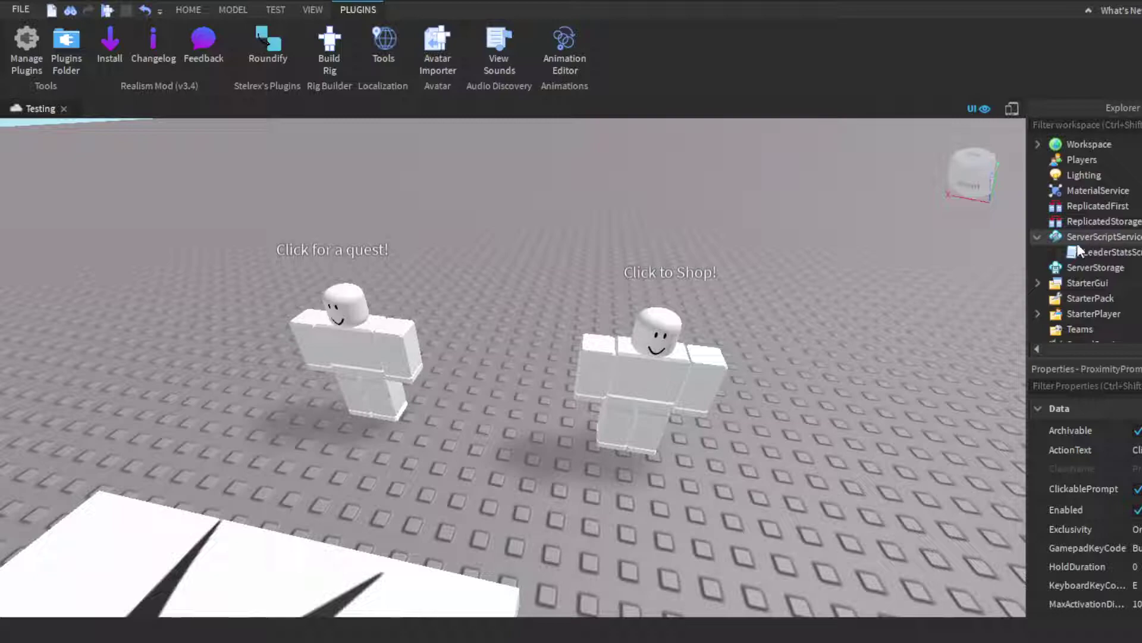
pyautogui.doubleClick(1083, 253)
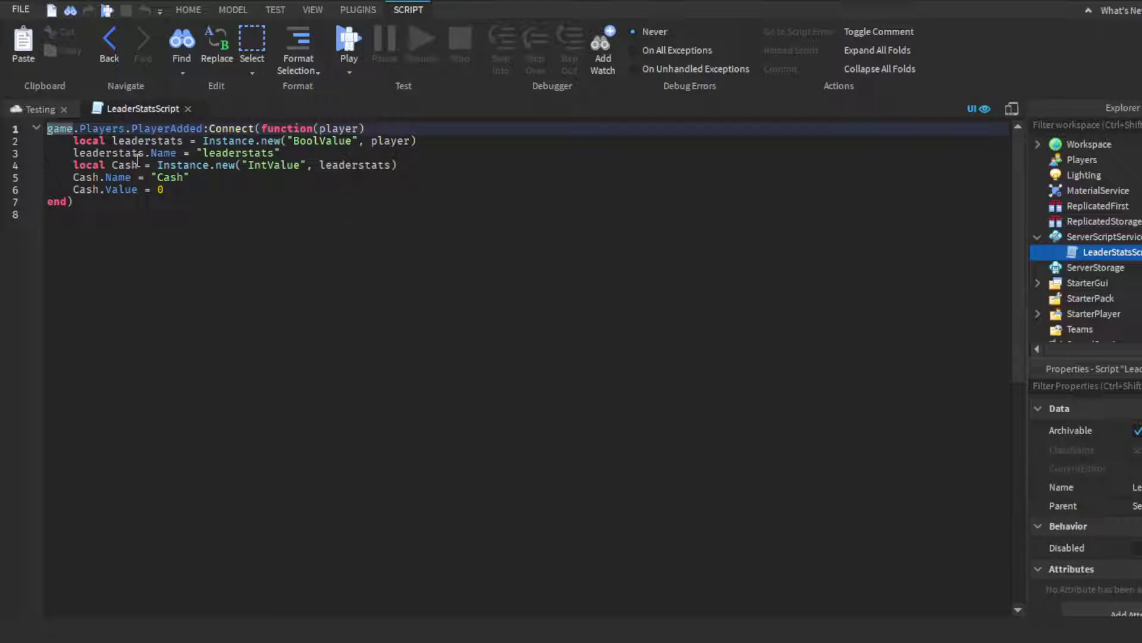
pyautogui.click(195, 214)
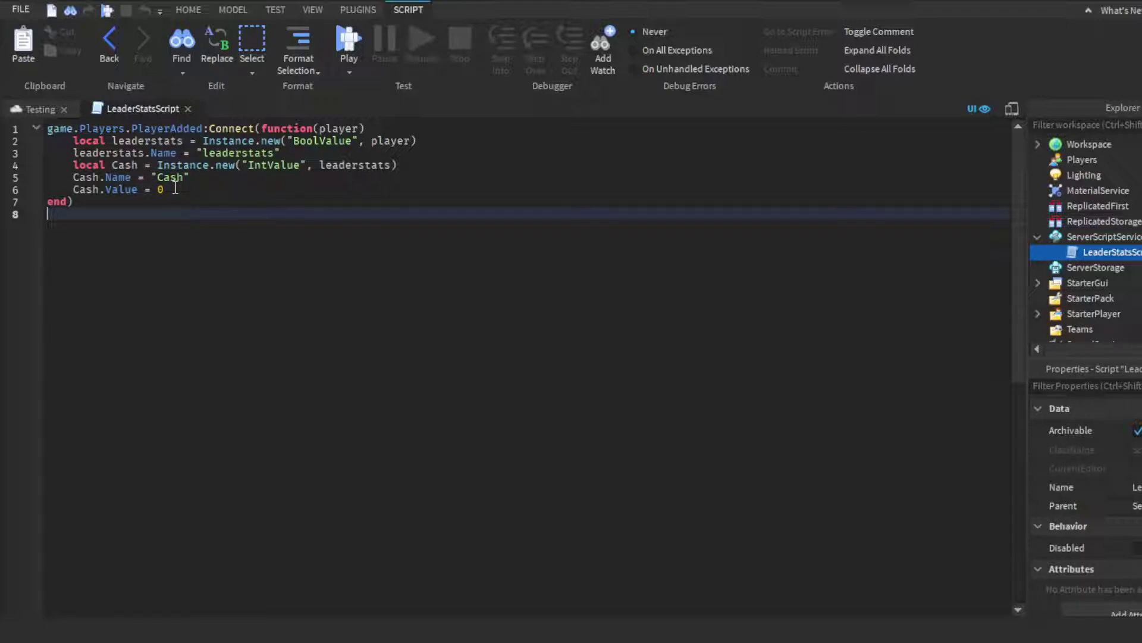
pyautogui.click(188, 109)
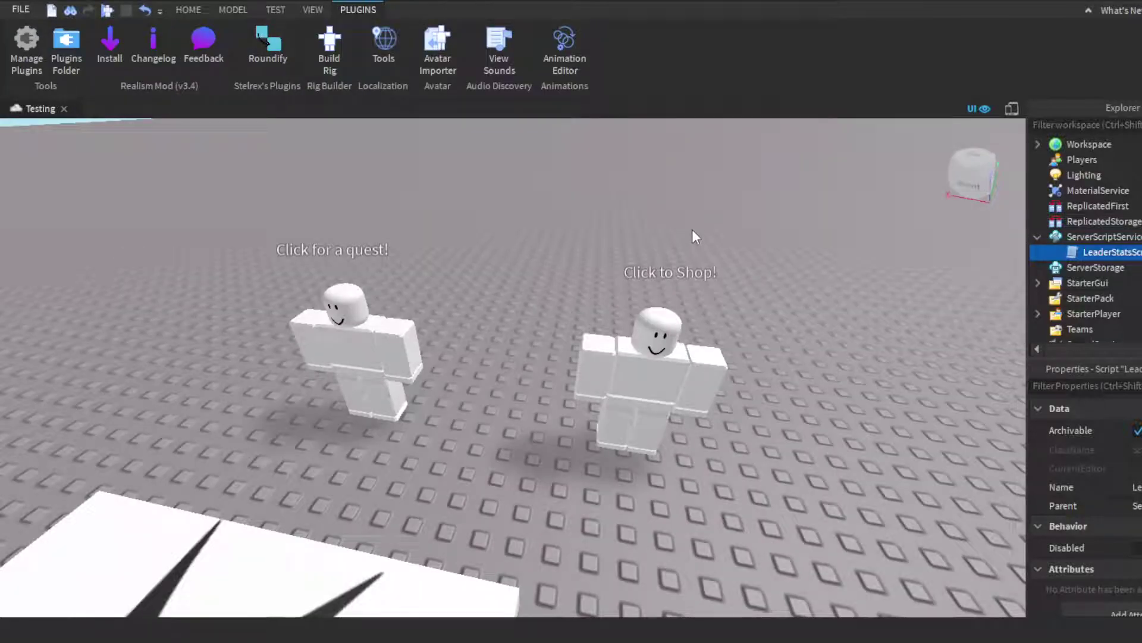
# Reopen the LeaderStatsScript for another look, close it and collapse ServerScriptService
pyautogui.click(1037, 237)
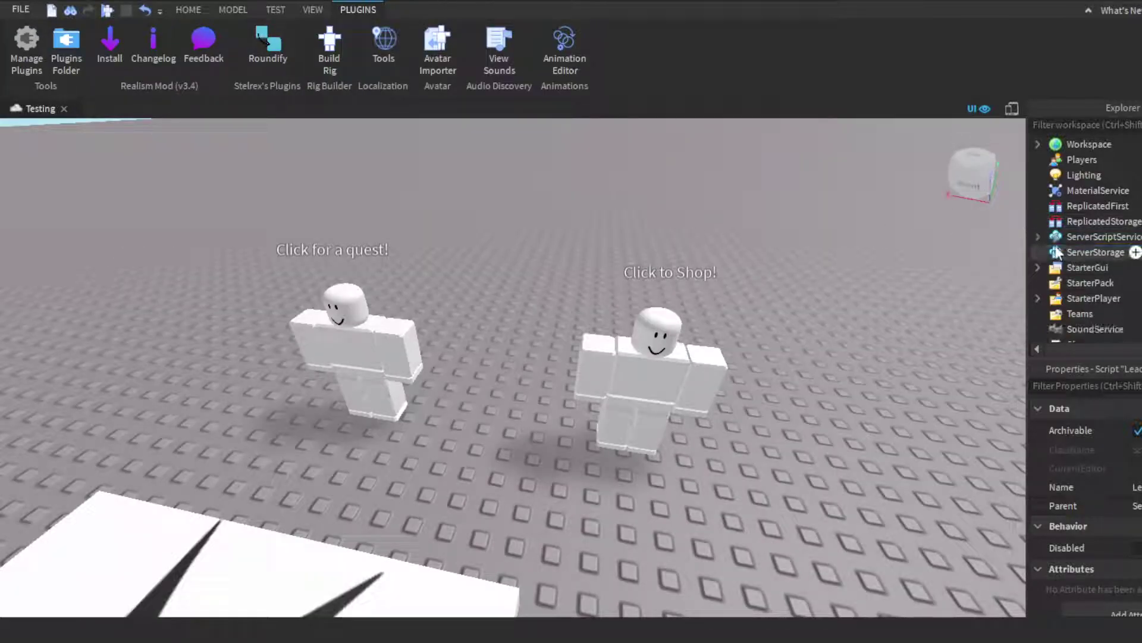
pyautogui.click(1038, 237)
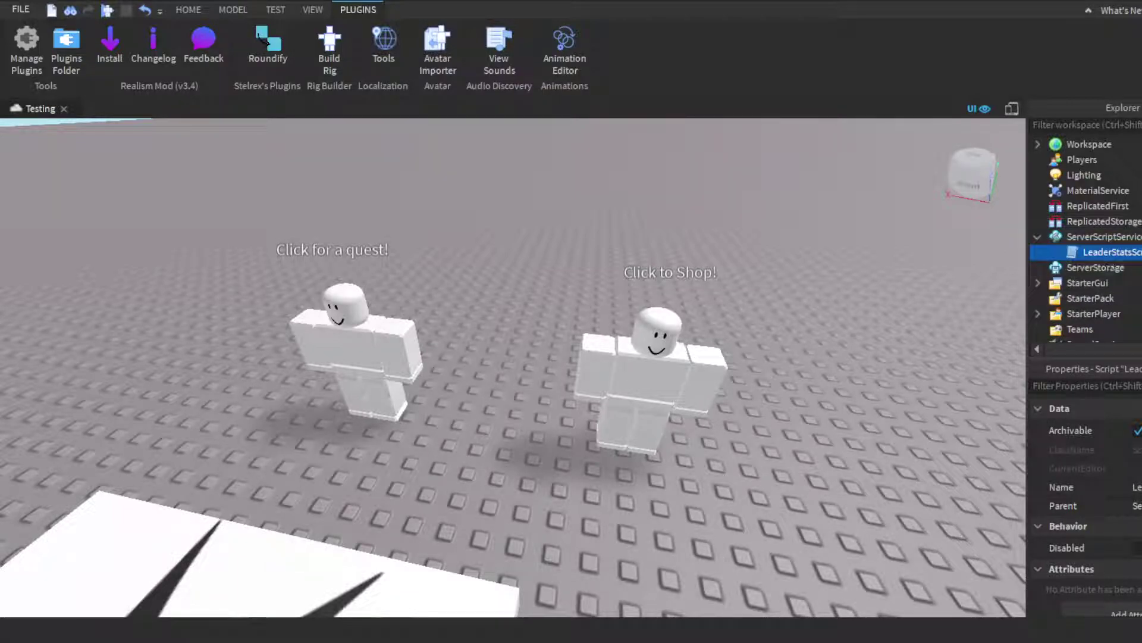
pyautogui.doubleClick(1108, 252)
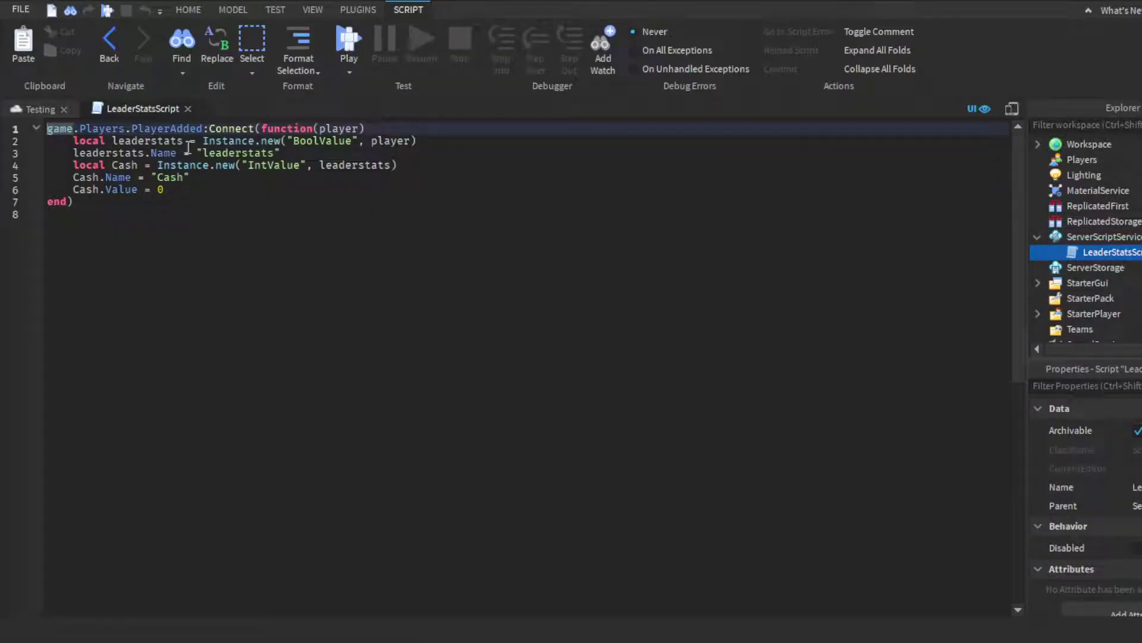
pyautogui.click(186, 109)
pyautogui.click(1038, 236)
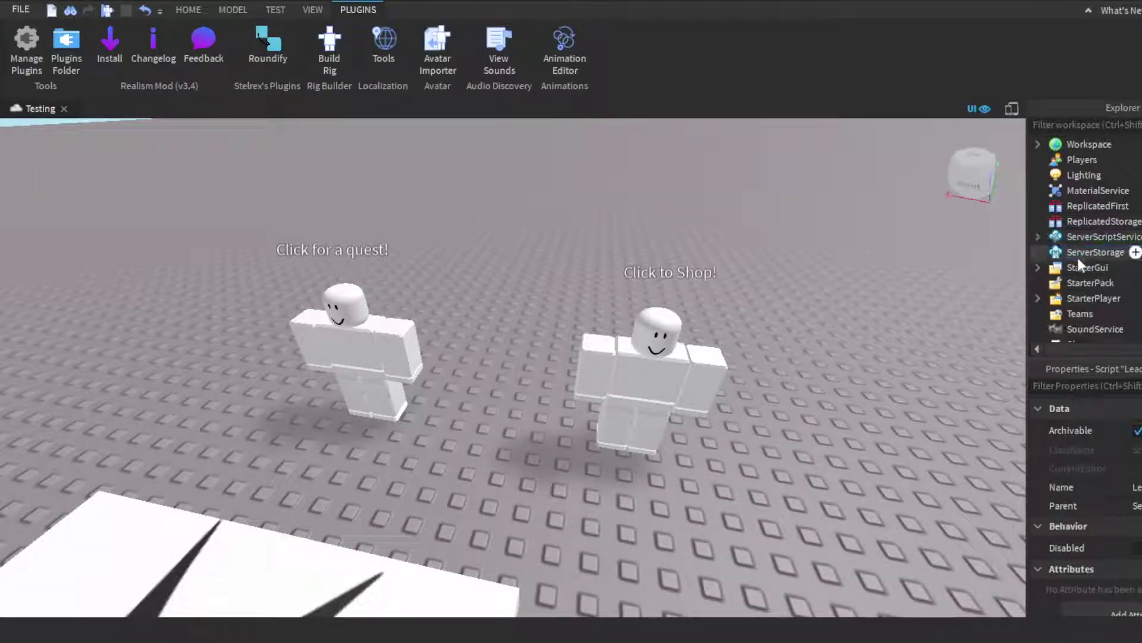
# Expand StarterGui, look at FinishJobGUI and enable JobPromptGUI so its prompt shows in the viewport
pyautogui.scroll(-2, 1061, 241)
pyautogui.click(1037, 232)
pyautogui.click(1097, 241)
pyautogui.moveTo(852, 228); pyautogui.dragTo(670, 201, button='right')
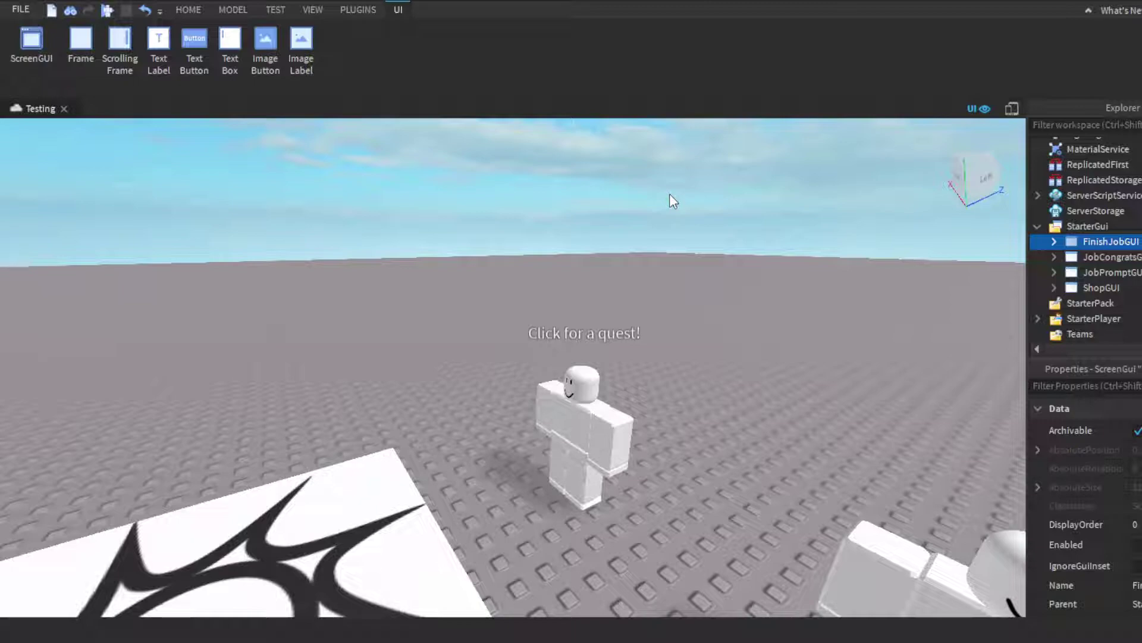
pyautogui.moveTo(784, 236); pyautogui.dragTo(828, 226, button='right')
pyautogui.click(1105, 274)
pyautogui.click(1136, 545)
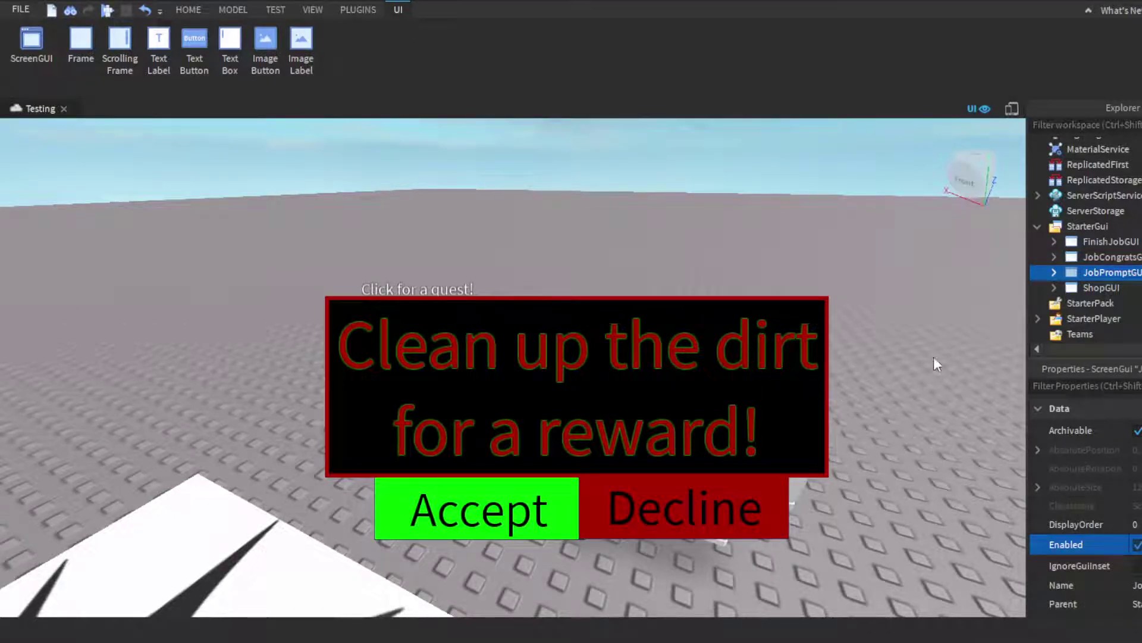
# Look over the job prompt in the viewport, expand JobPromptGUI and select the frame inside it
pyautogui.moveTo(936, 387); pyautogui.dragTo(933, 386, button='right')
pyautogui.moveTo(634, 316); pyautogui.dragTo(493, 389, button='right')
pyautogui.scroll(-5, 535, 303)
pyautogui.moveTo(548, 286); pyautogui.dragTo(696, 357, button='right')
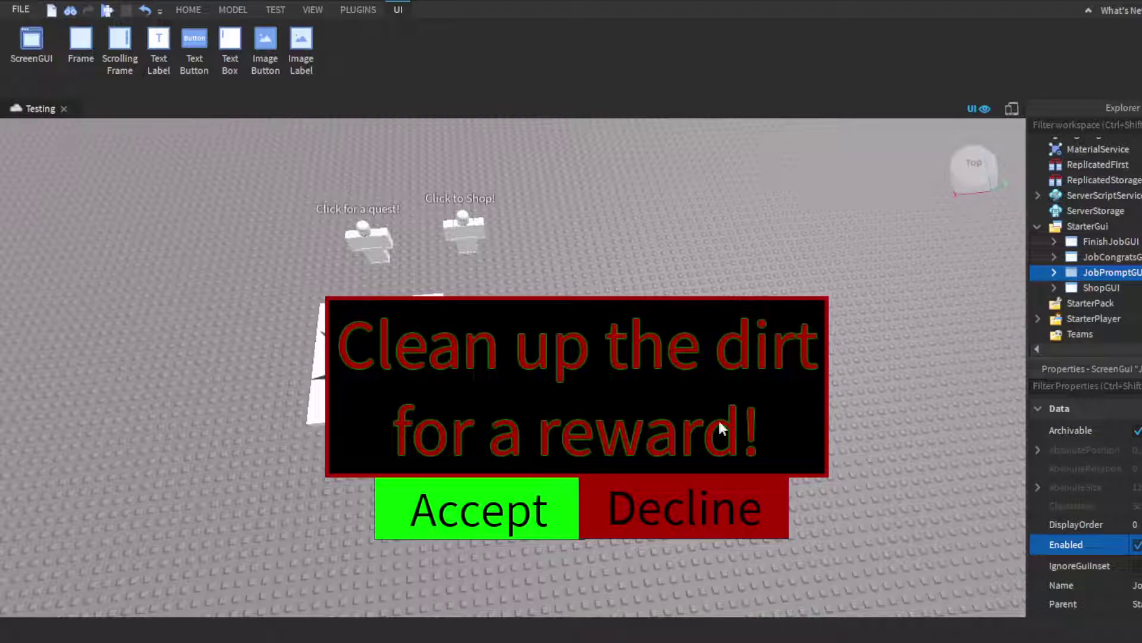
pyautogui.click(1054, 272)
pyautogui.scroll(-1, 1103, 239)
pyautogui.click(1111, 244)
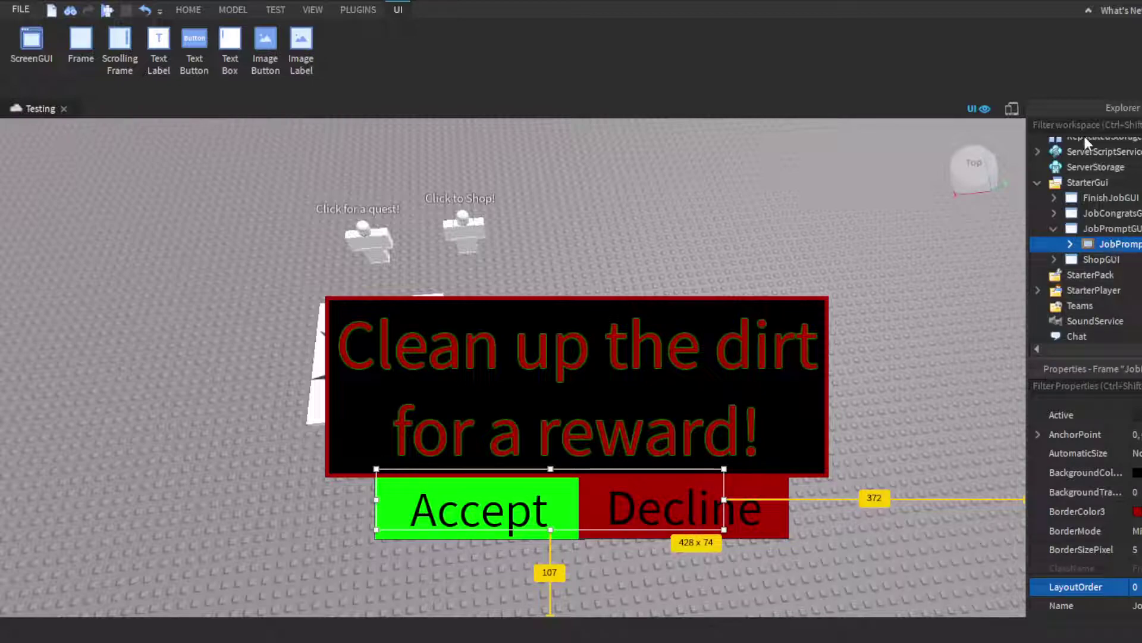
# Expand the frame inside JobPromptGUI and inspect the frame and its Accept button
pyautogui.click(1070, 244)
pyautogui.click(1119, 260)
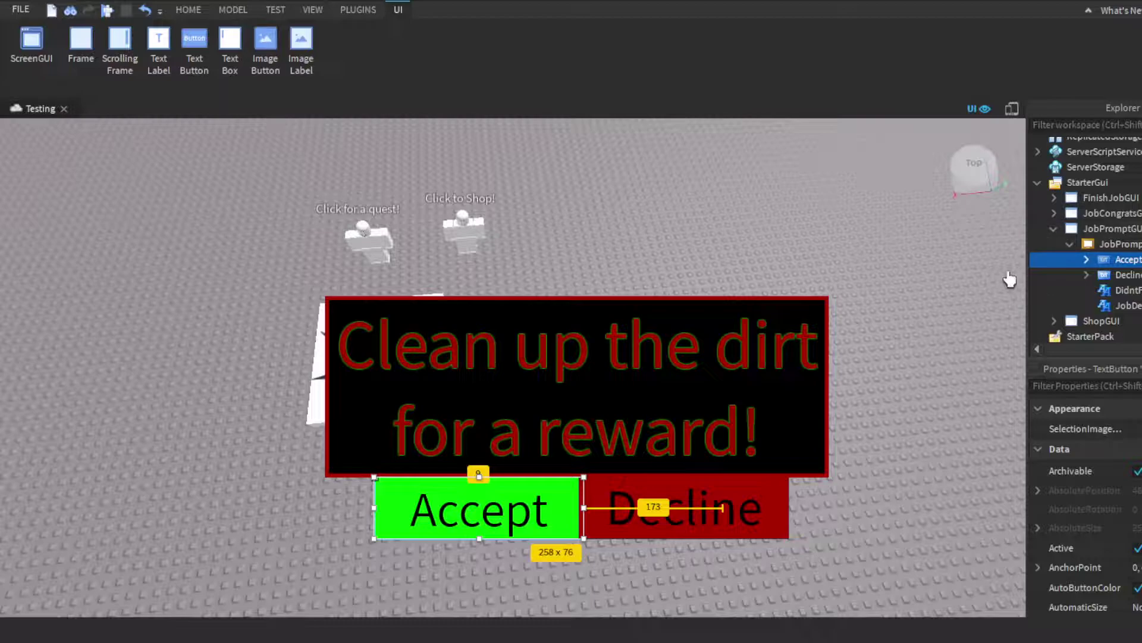
pyautogui.click(1102, 244)
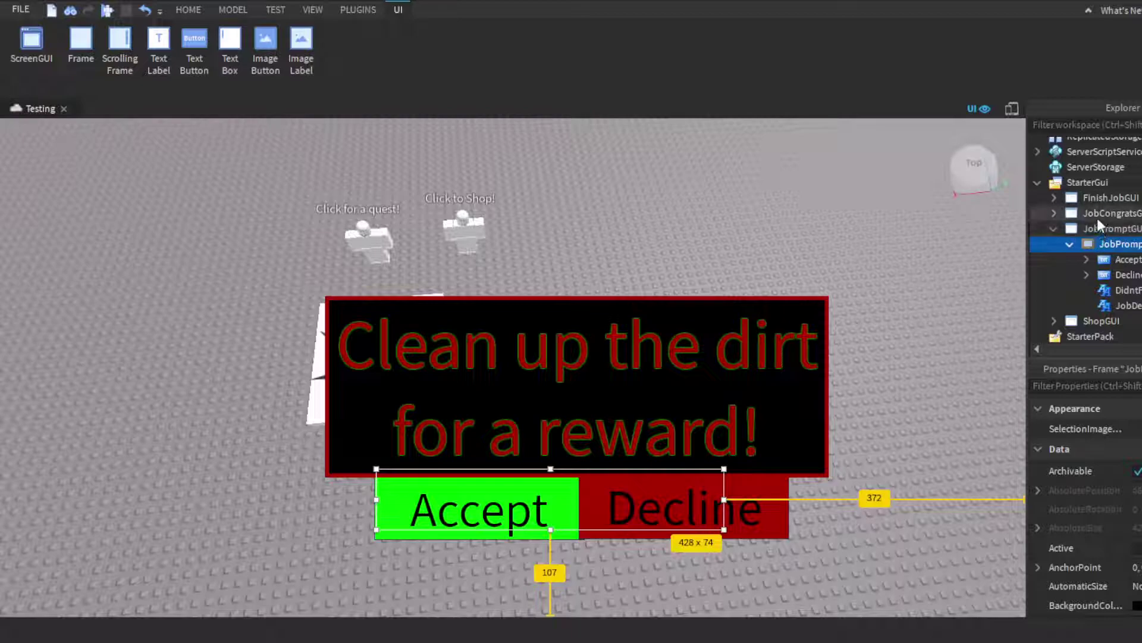
pyautogui.click(1121, 260)
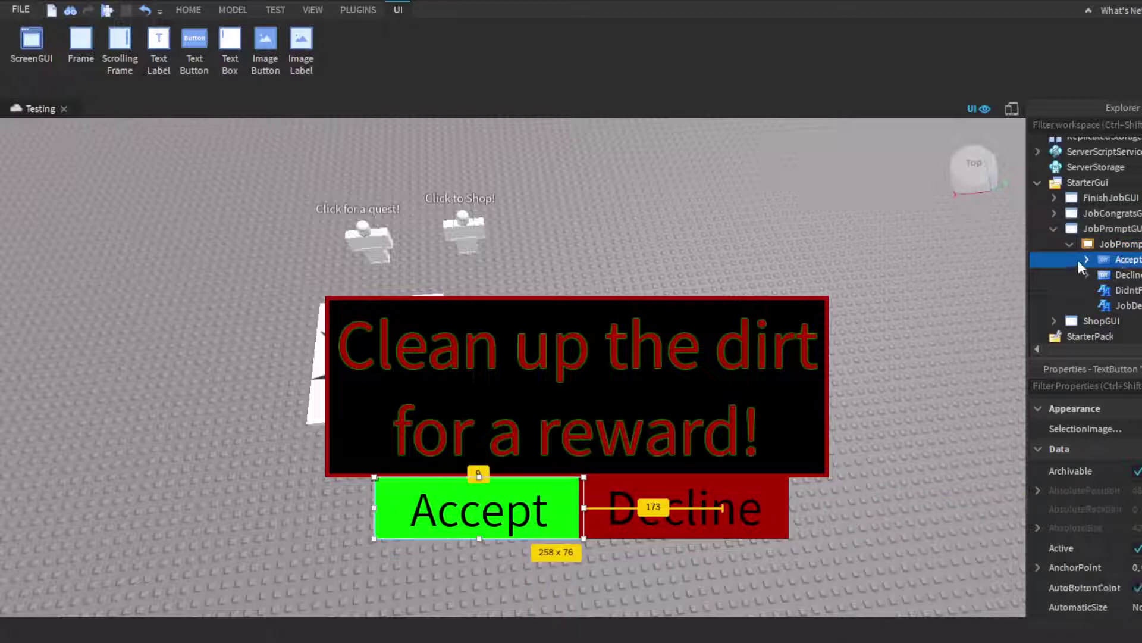
# Check the two text labels in the job prompt frame and delete the one whose name starts with "Didnt"
pyautogui.click(1123, 290)
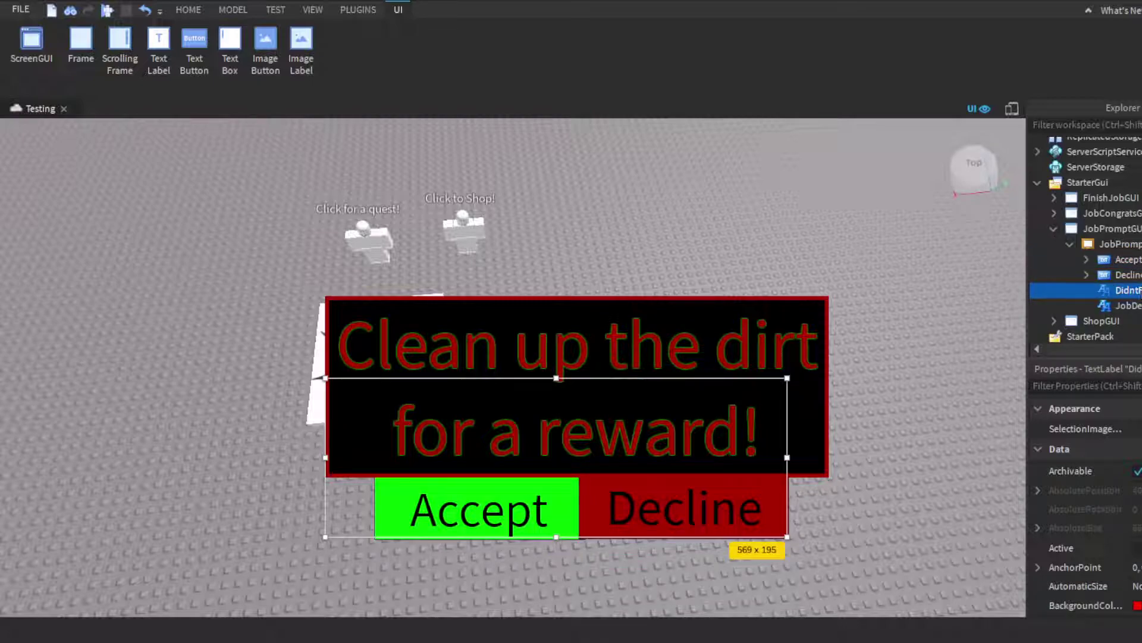
pyautogui.click(1126, 306)
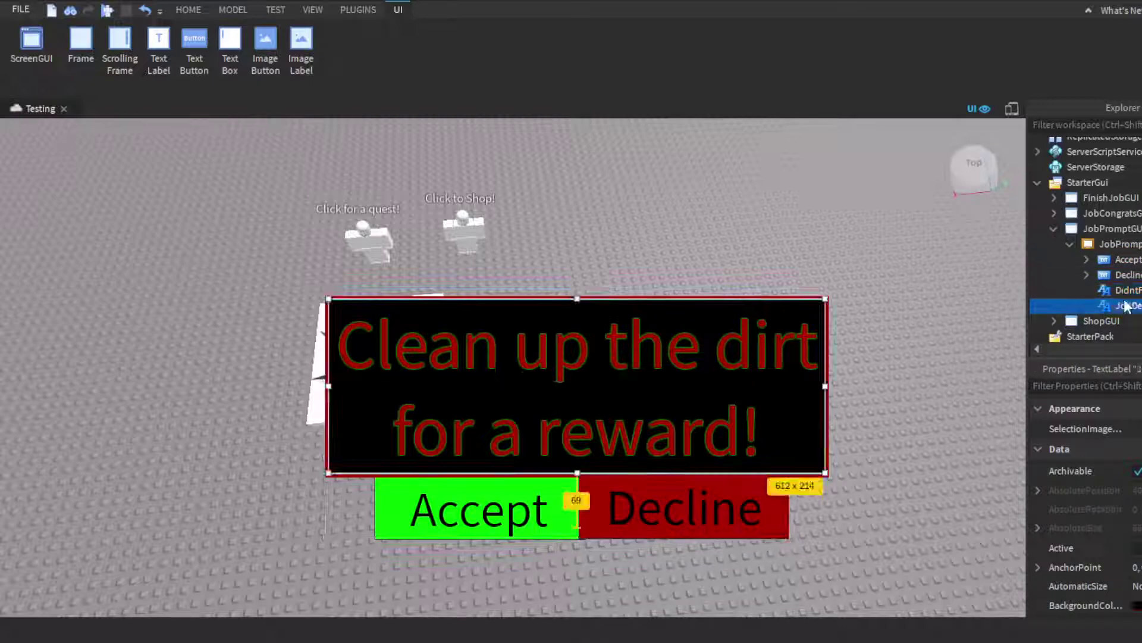
pyautogui.click(1132, 290)
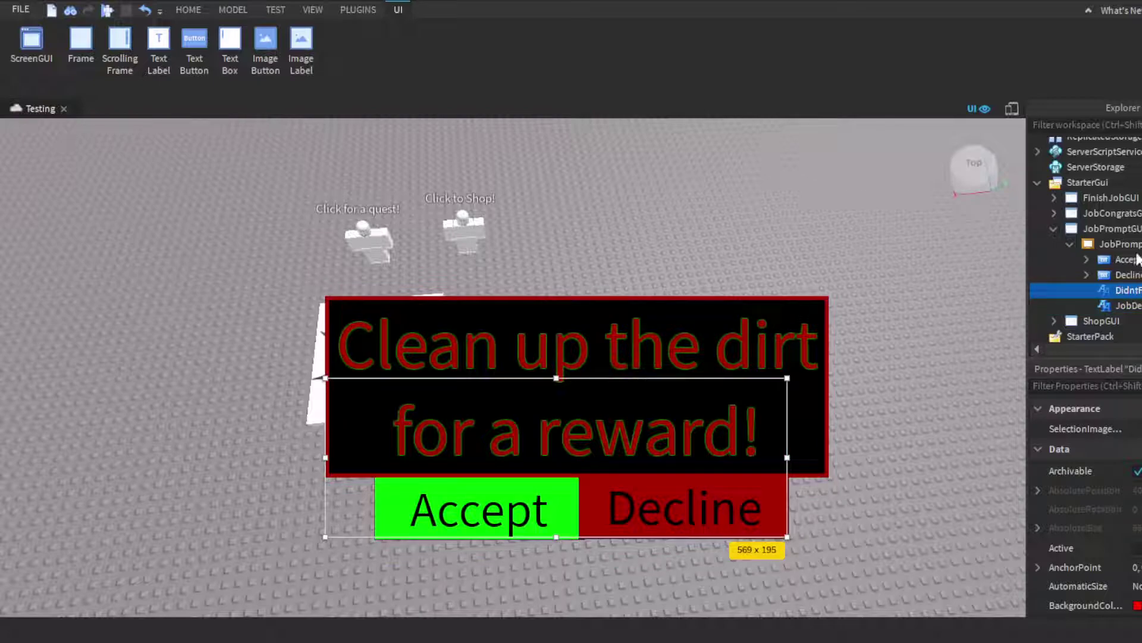
pyautogui.press('Delete')
# Select the "Clean up the dirt for a reward!" text label and look through its position, size and text properties
pyautogui.click(1129, 290)
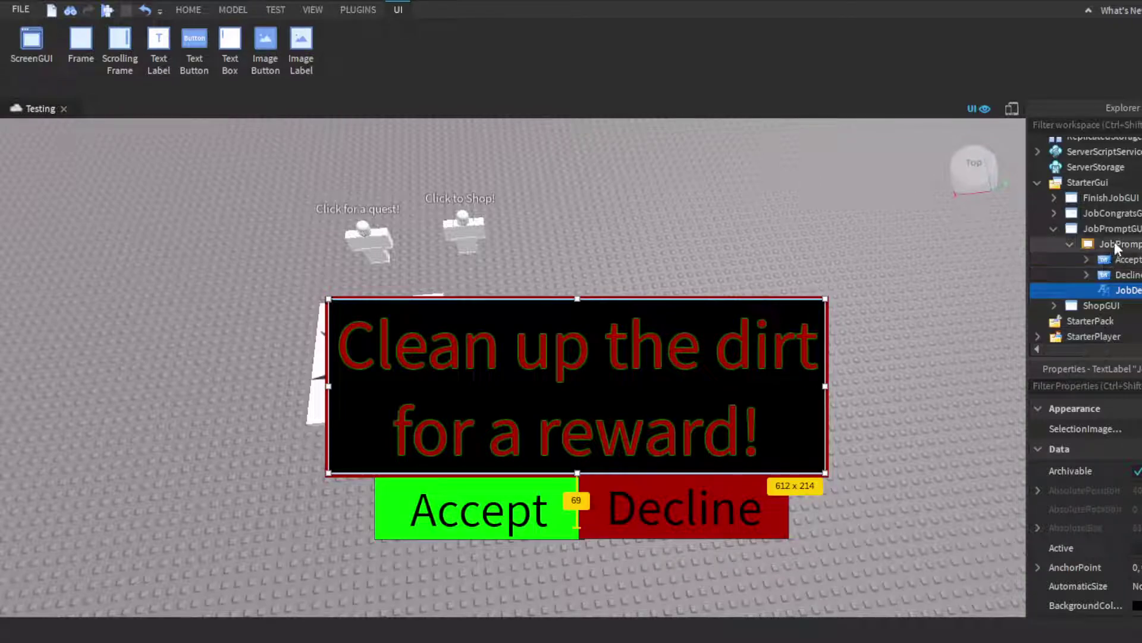
pyautogui.scroll(-5, 1133, 410)
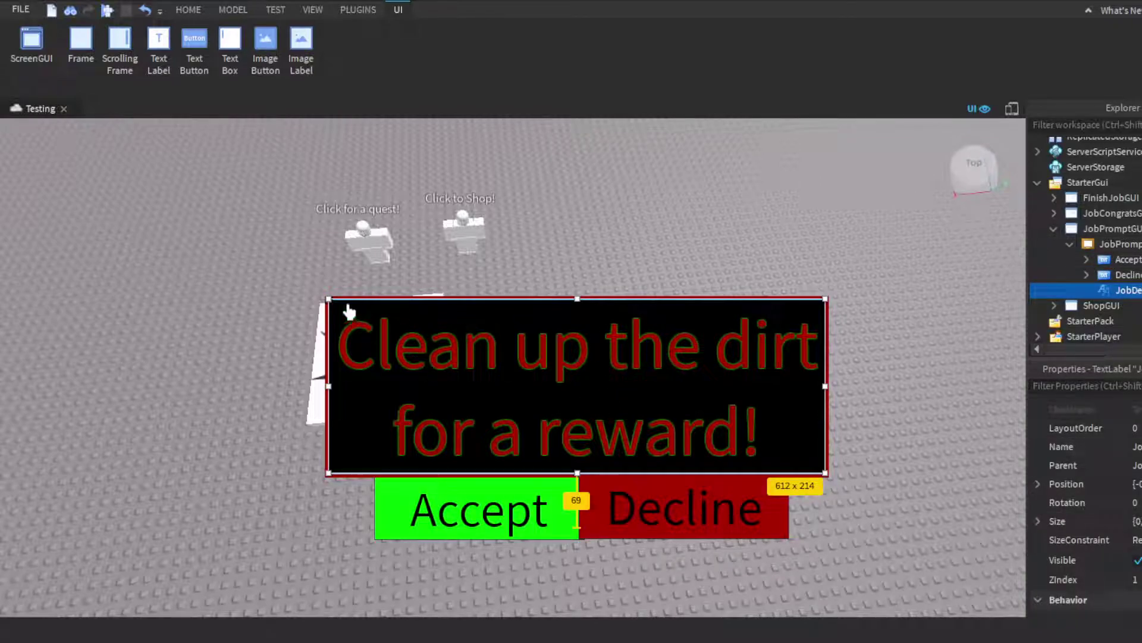
pyautogui.scroll(-4, 1071, 423)
pyautogui.scroll(-5, 1077, 476)
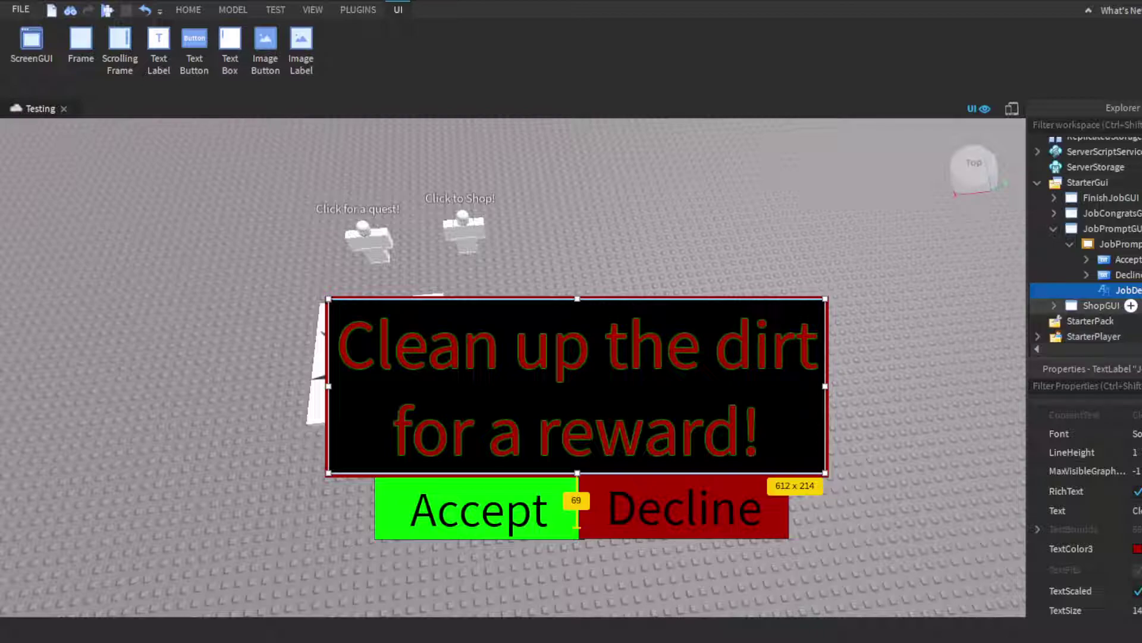
# Expand the Accept and Decline buttons of the job prompt to look over the scripts they contain
pyautogui.click(1122, 259)
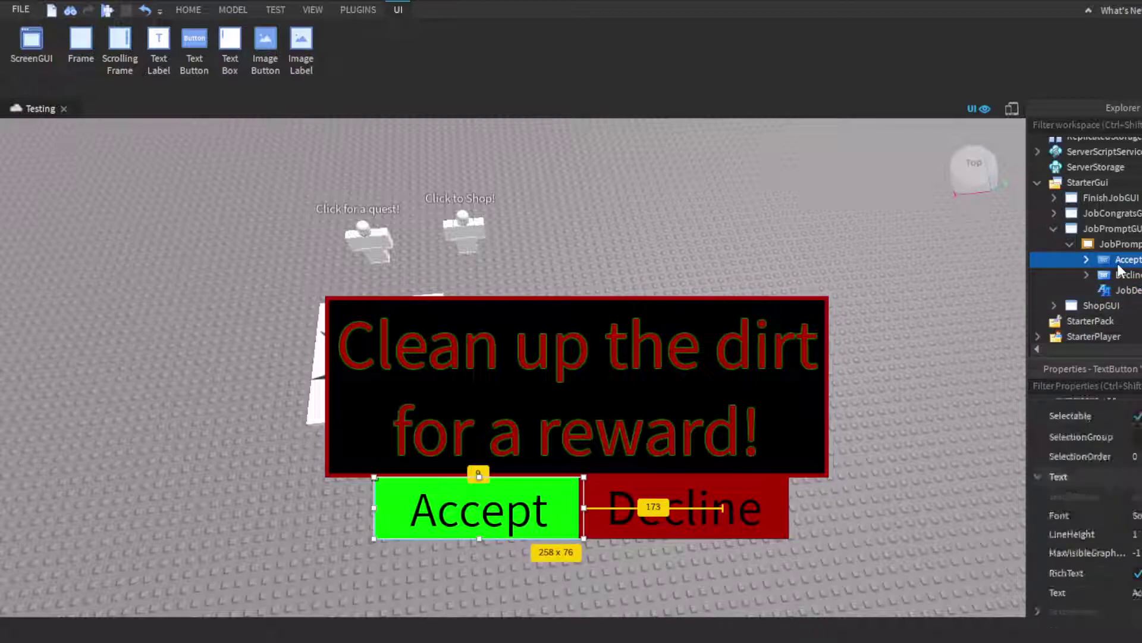
pyautogui.click(1086, 260)
pyautogui.scroll(-2, 1101, 267)
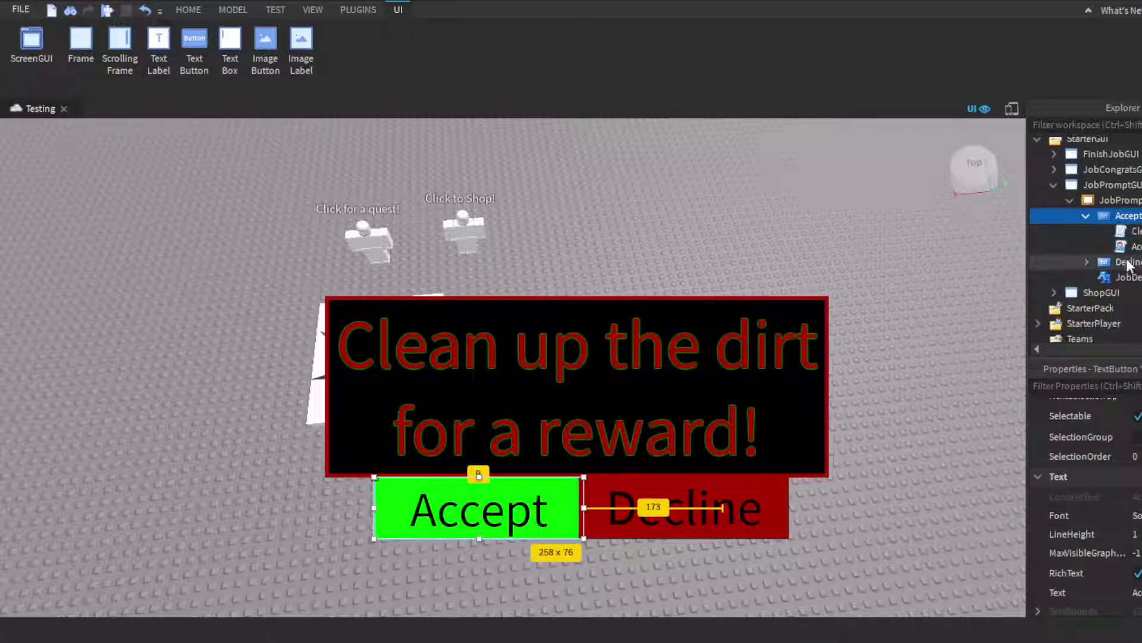
pyautogui.click(1086, 262)
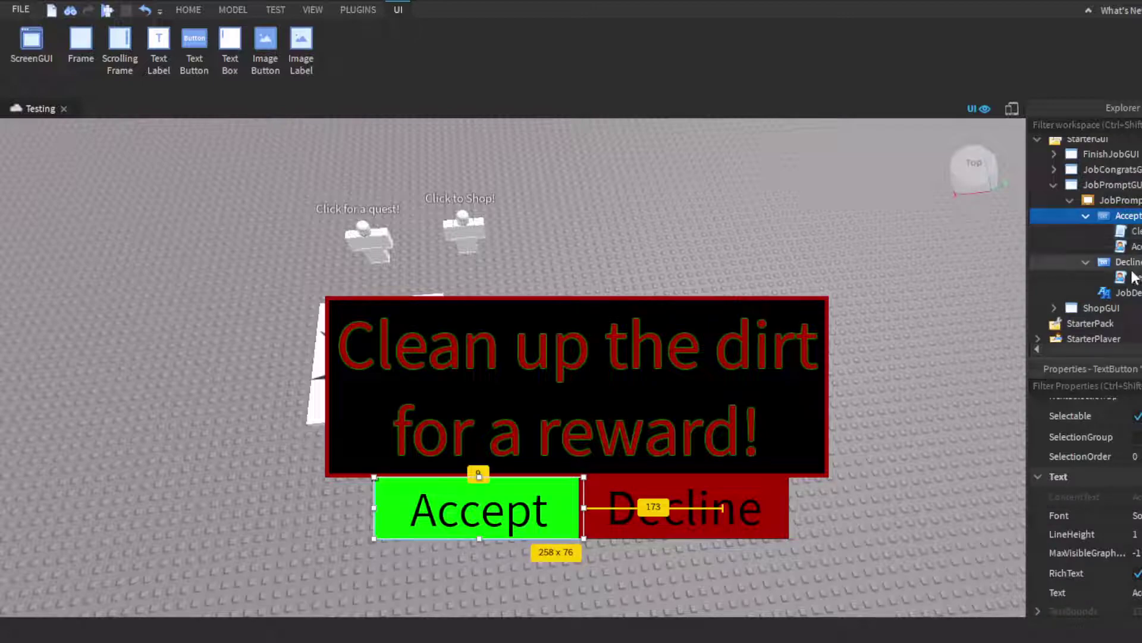
pyautogui.scroll(2, 1134, 262)
pyautogui.scroll(2, 1131, 262)
pyautogui.scroll(-2, 1131, 262)
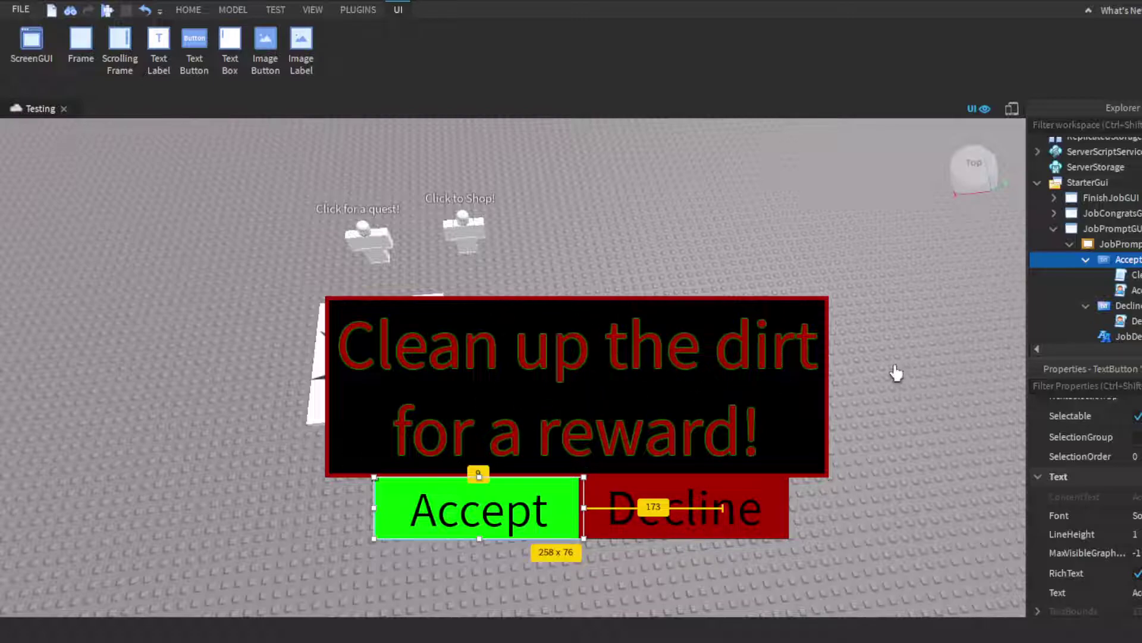
# Open CleanScript under the Accept button and compare its dirt variables and click function with the viewport
pyautogui.doubleClick(1130, 276)
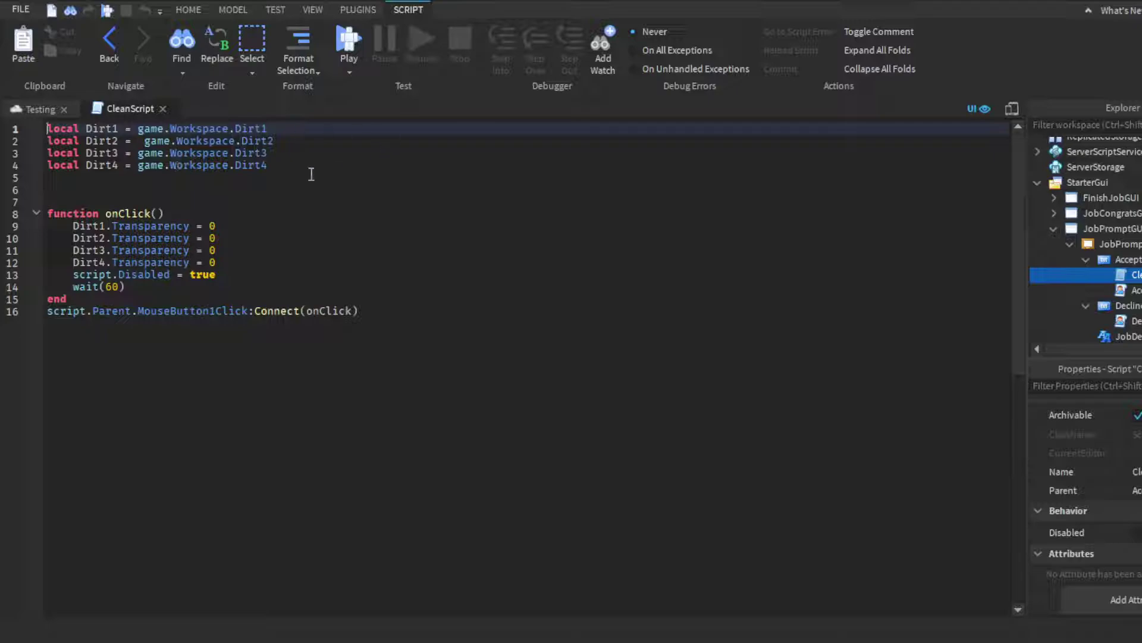
pyautogui.click(37, 108)
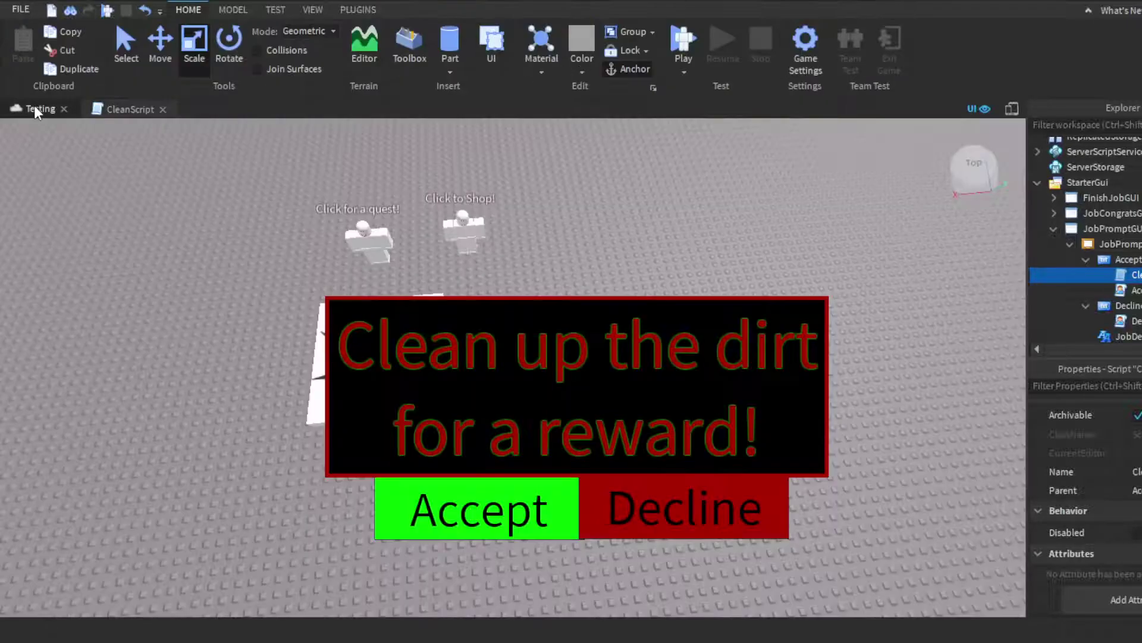
pyautogui.click(128, 109)
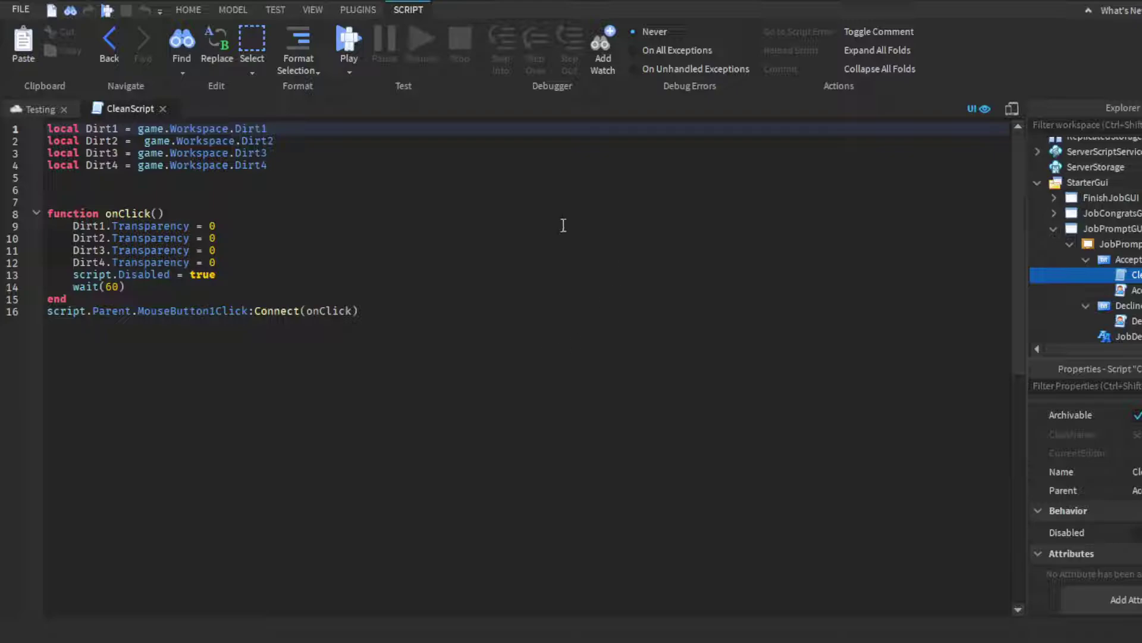
pyautogui.click(46, 107)
pyautogui.click(145, 113)
# Examine the script.Parent reference in CleanScript's last line, select its parent Accept button and close the script
pyautogui.click(170, 189)
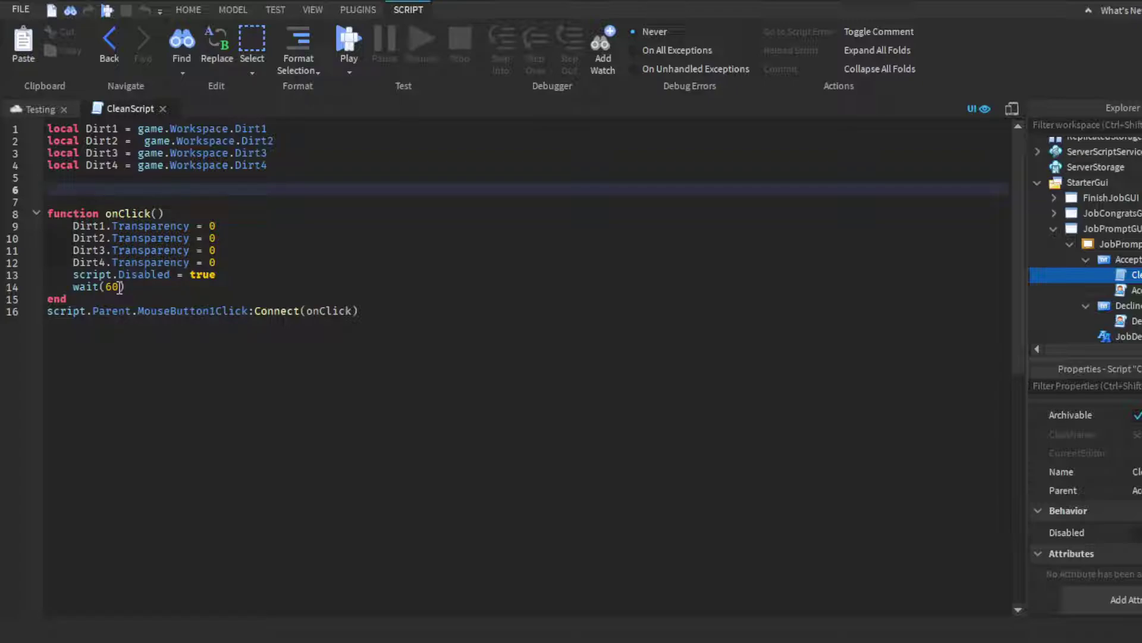
pyautogui.doubleClick(108, 314)
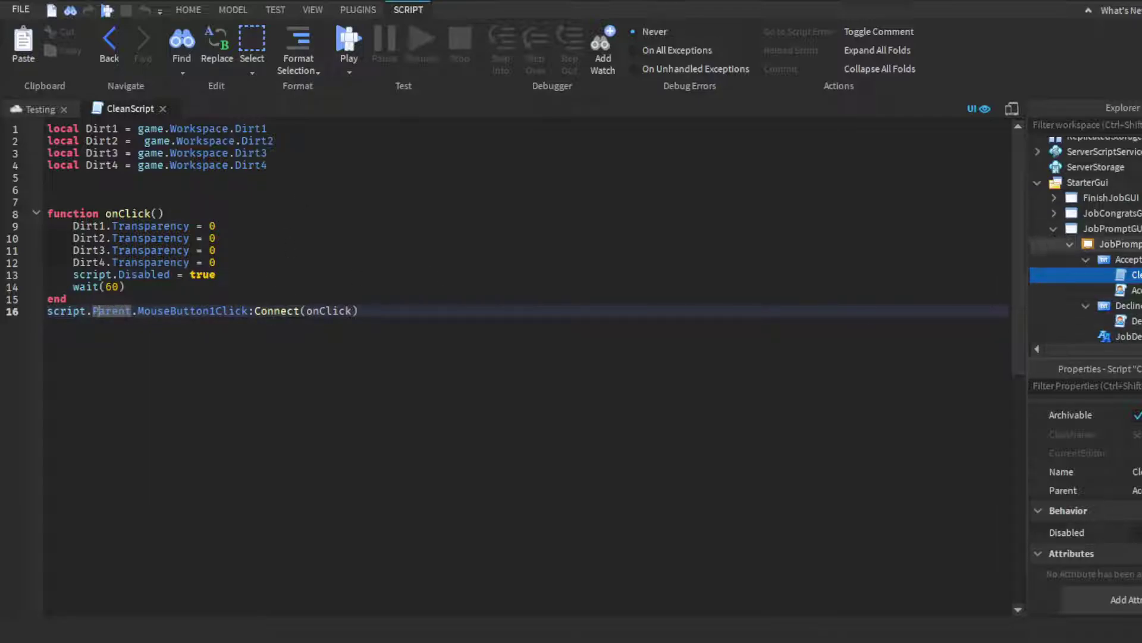
pyautogui.click(1127, 260)
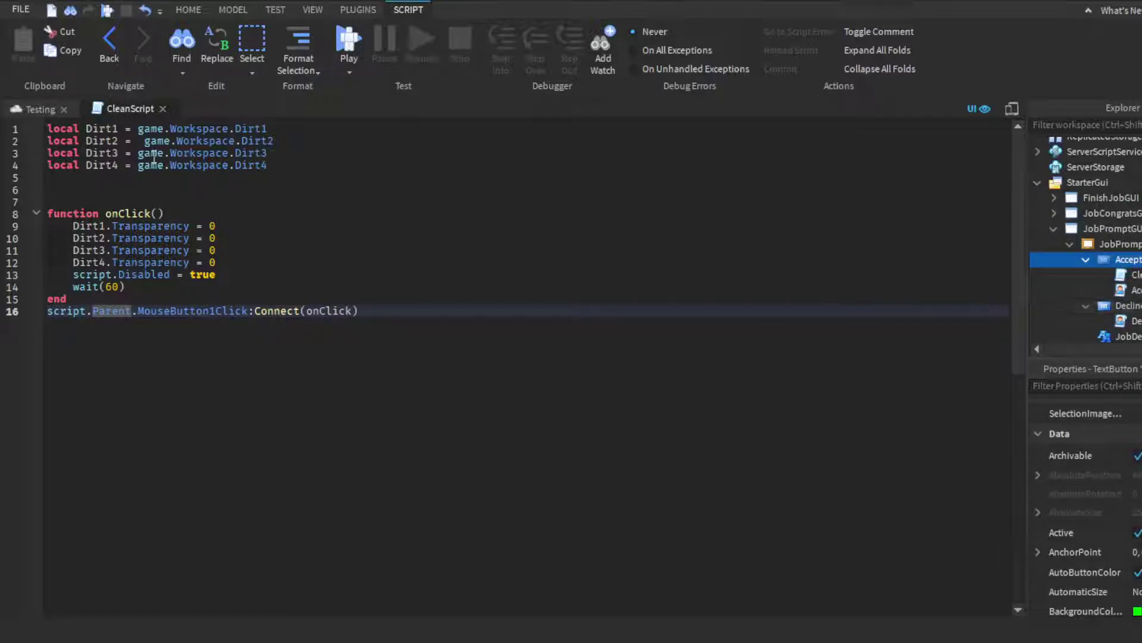
pyautogui.click(163, 108)
# Open AcceptJobScript under the Accept button and examine its LocalPlayer variable and onAccept function
pyautogui.doubleClick(1120, 289)
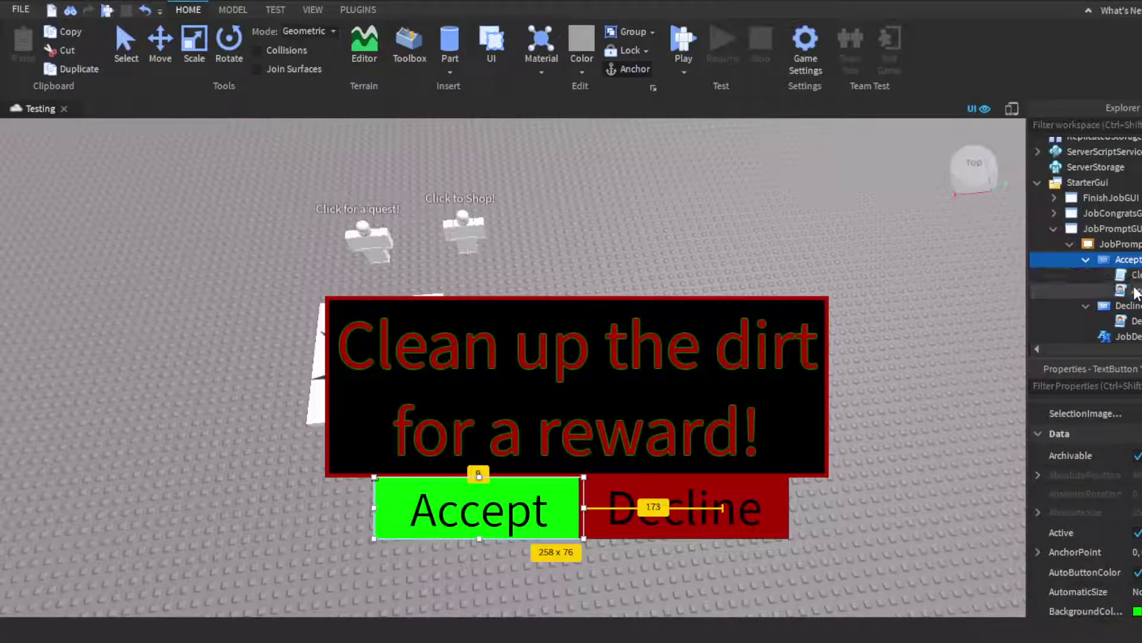
pyautogui.click(601, 334)
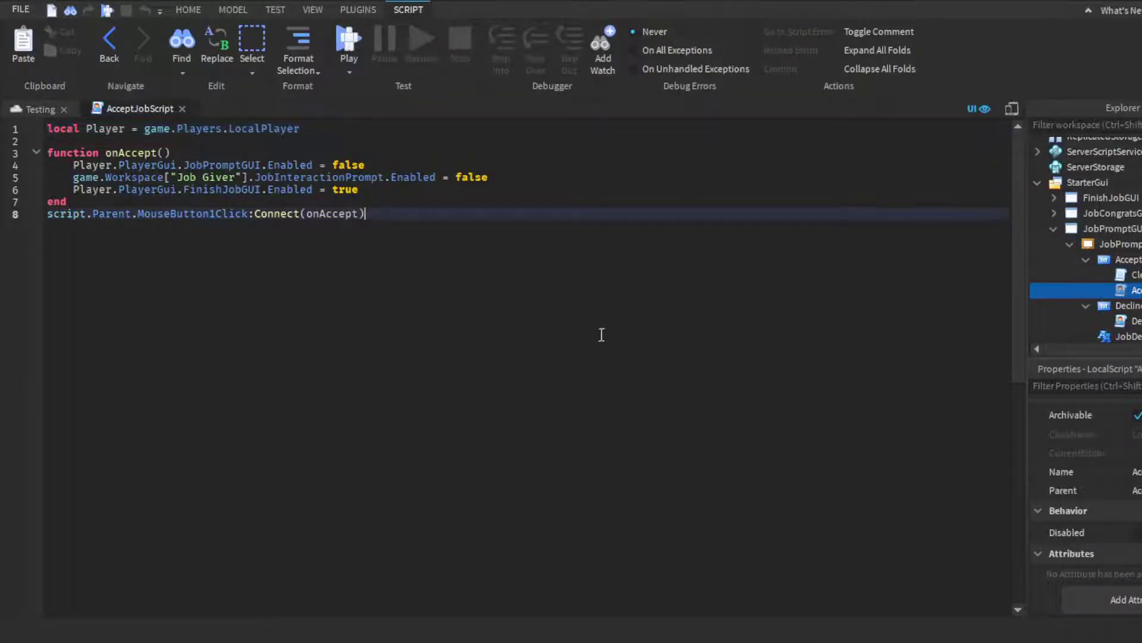
pyautogui.click(93, 129)
pyautogui.click(136, 139)
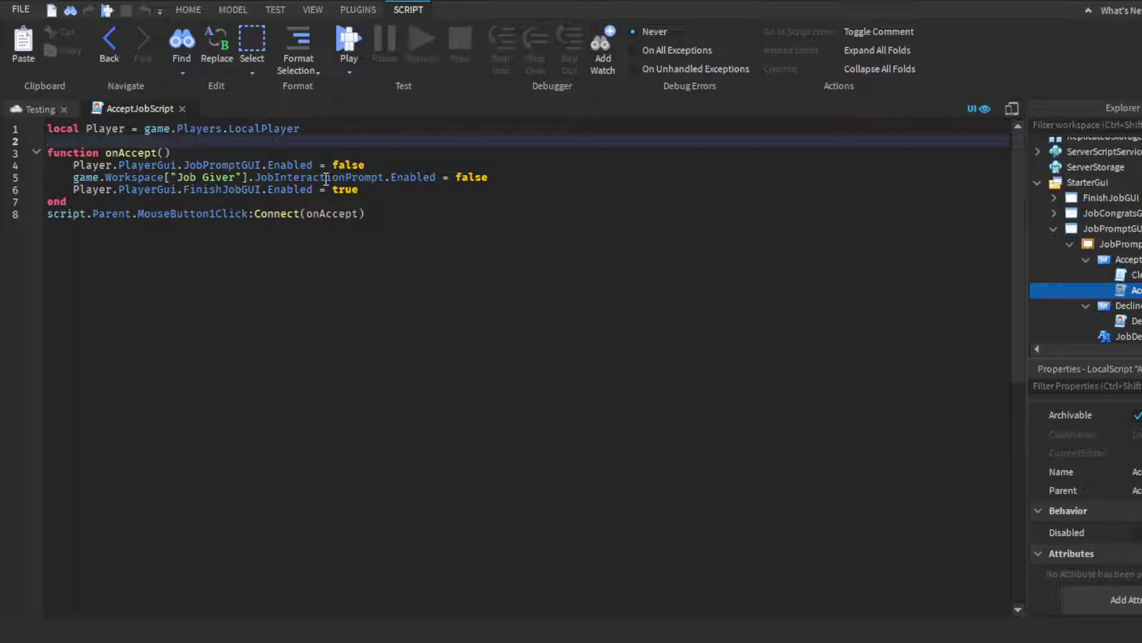
pyautogui.click(27, 129)
# Demonstrate the prompt's visibility by turning JobPromptGUI's Enabled property off and on again, and return to AcceptJobScript
pyautogui.click(37, 109)
pyautogui.click(134, 109)
pyautogui.click(30, 108)
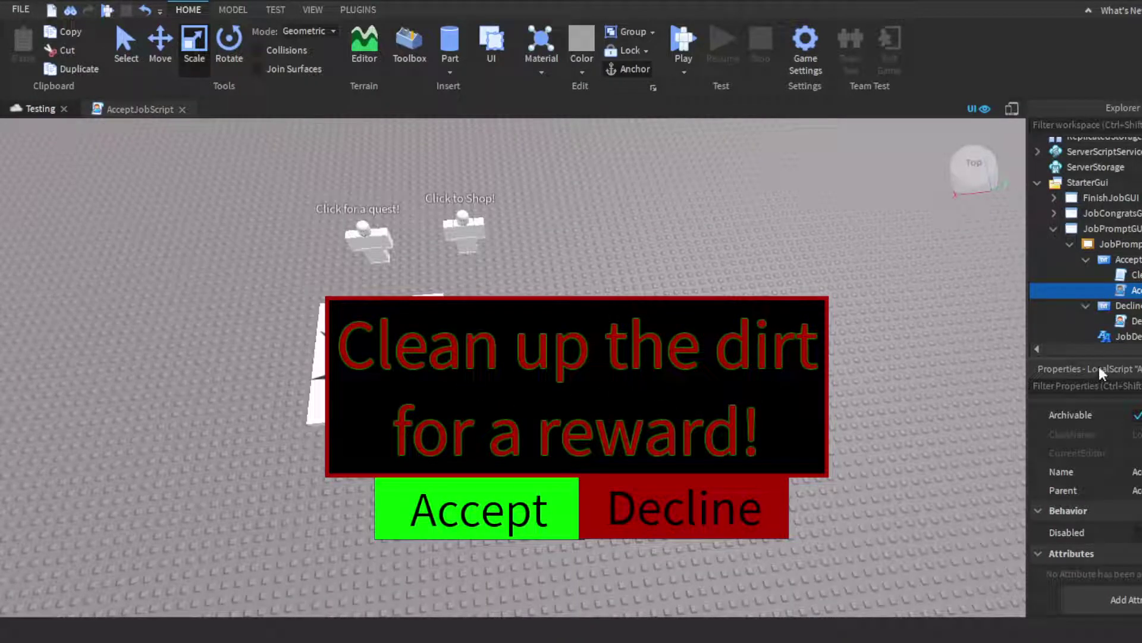
pyautogui.click(1101, 229)
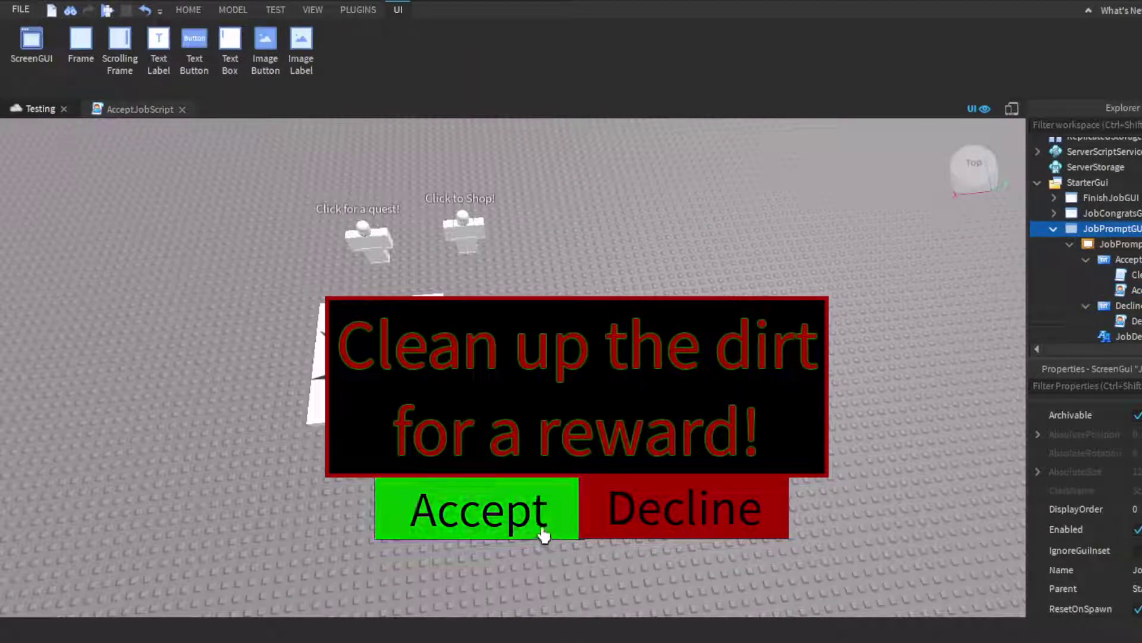
pyautogui.click(1137, 529)
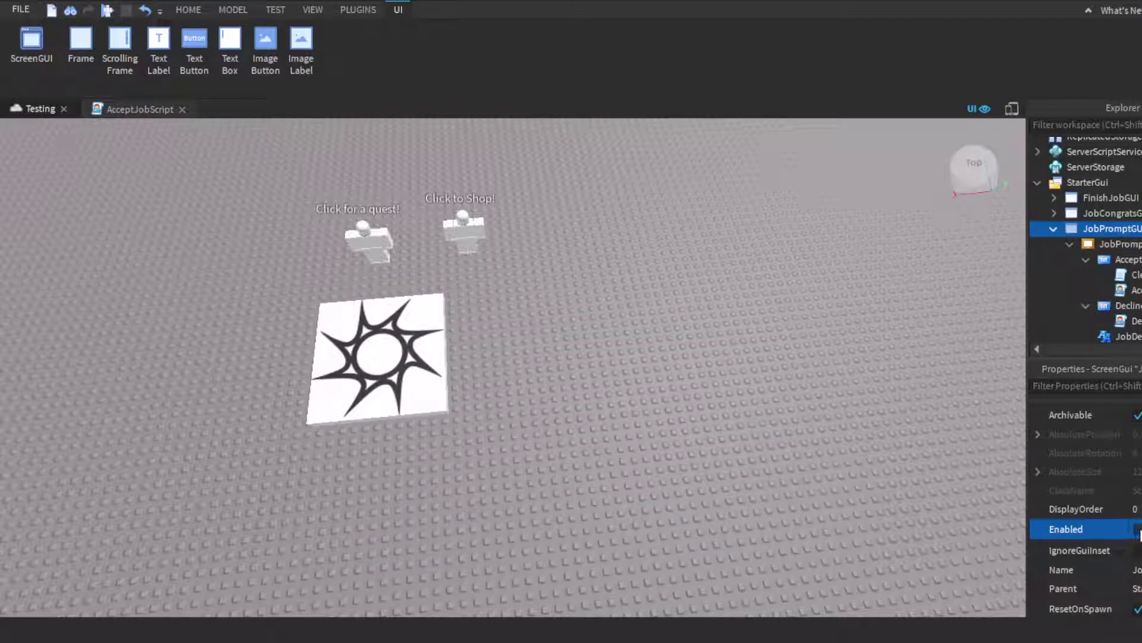
pyautogui.click(1137, 530)
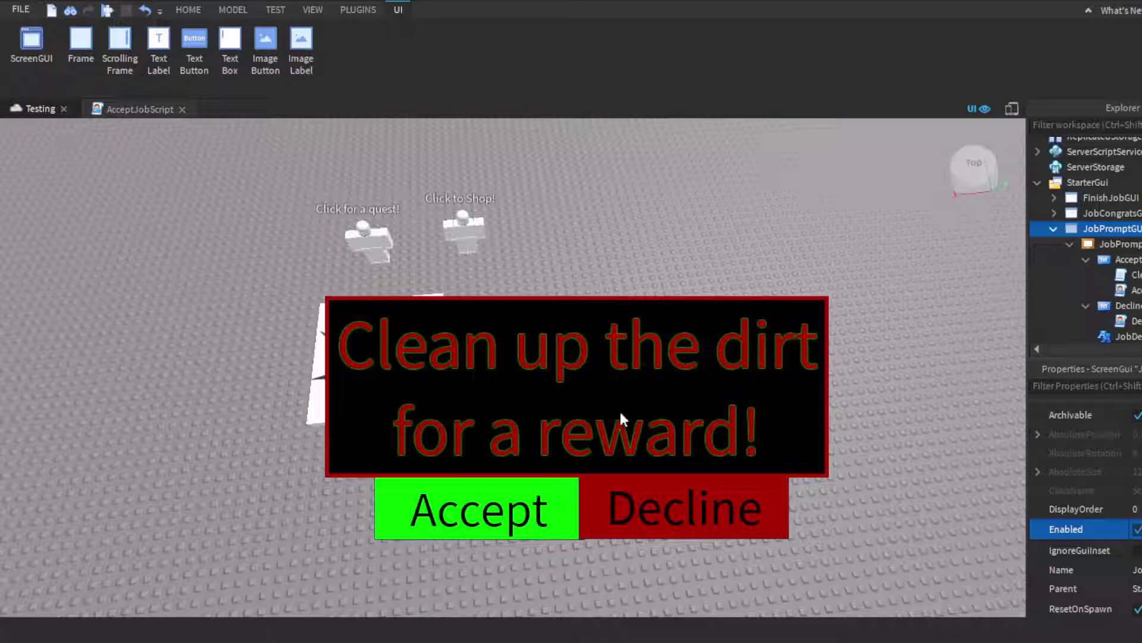
pyautogui.click(117, 106)
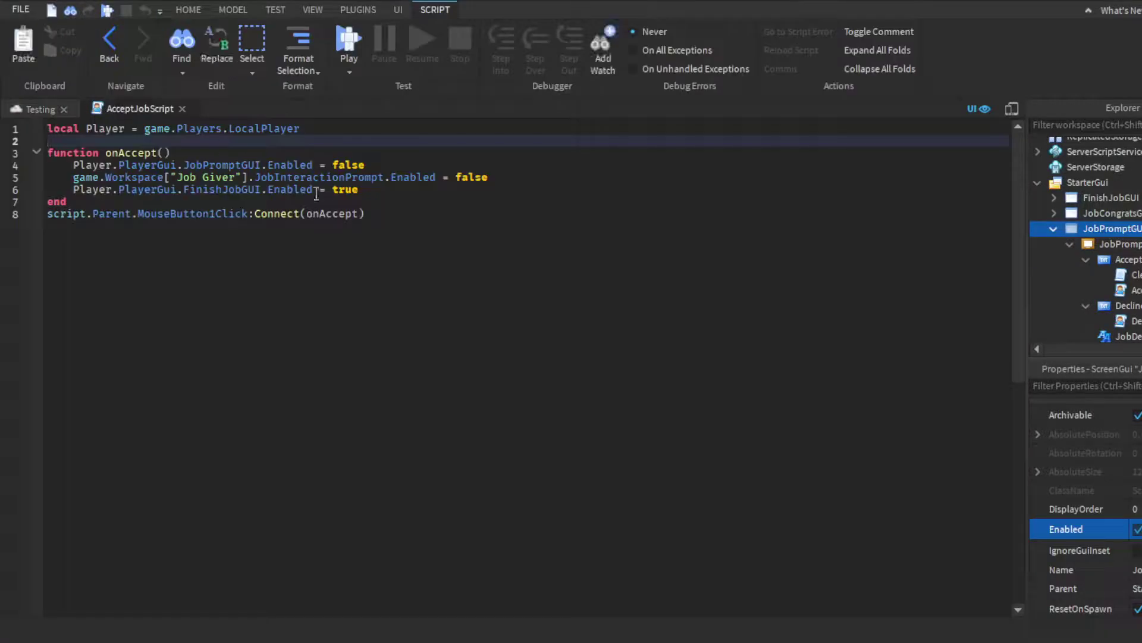